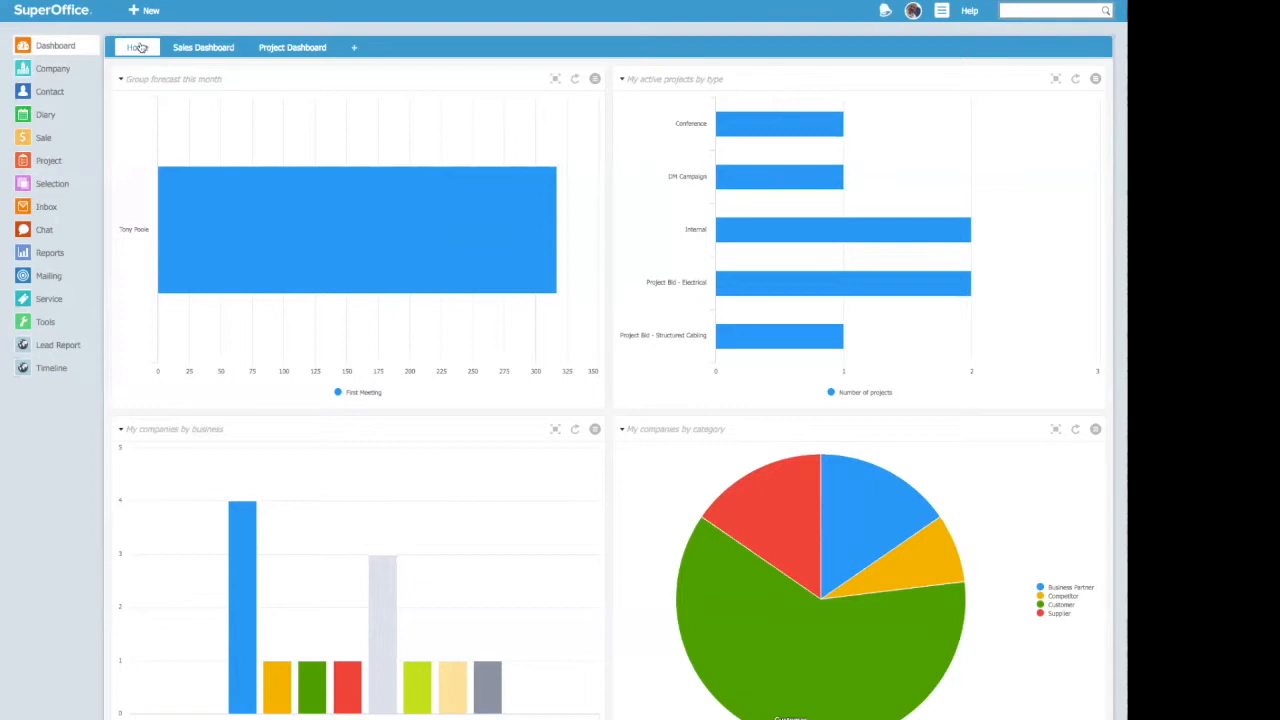
Step: Review the charts on the Sales, Project and Home dashboards, ending on the Sales Dashboard
left_click(186, 50)
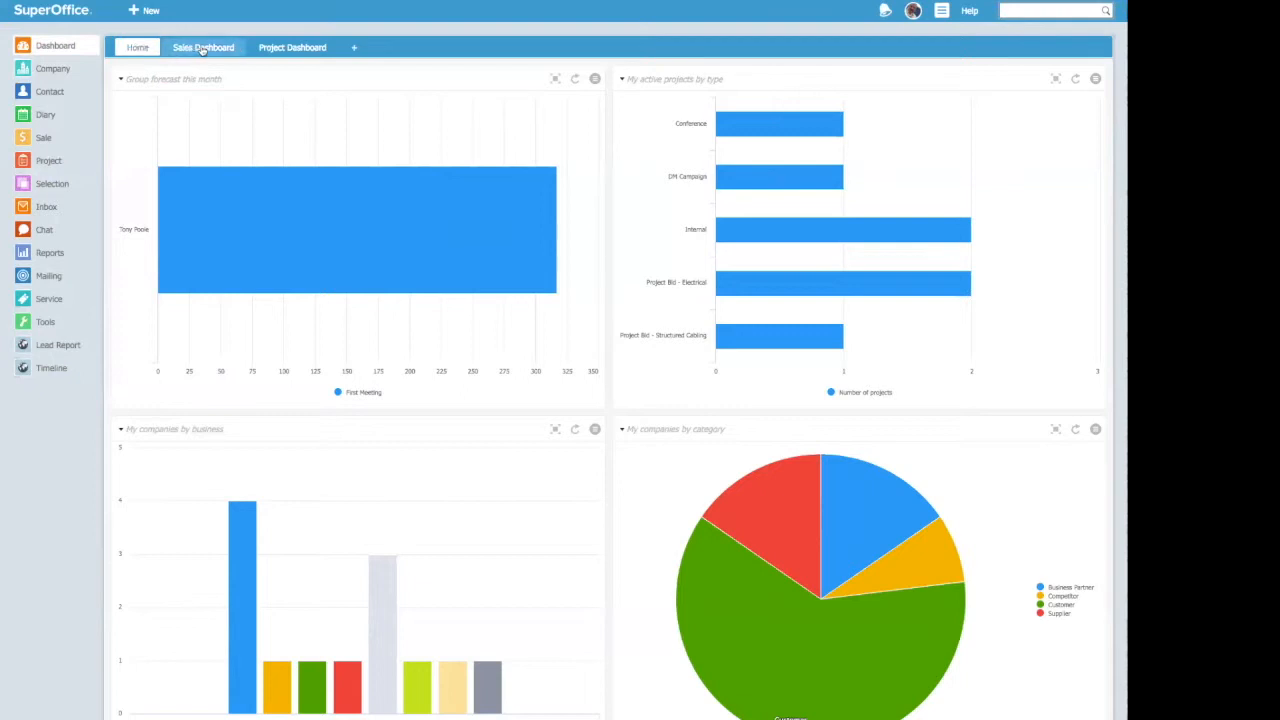
left_click(270, 50)
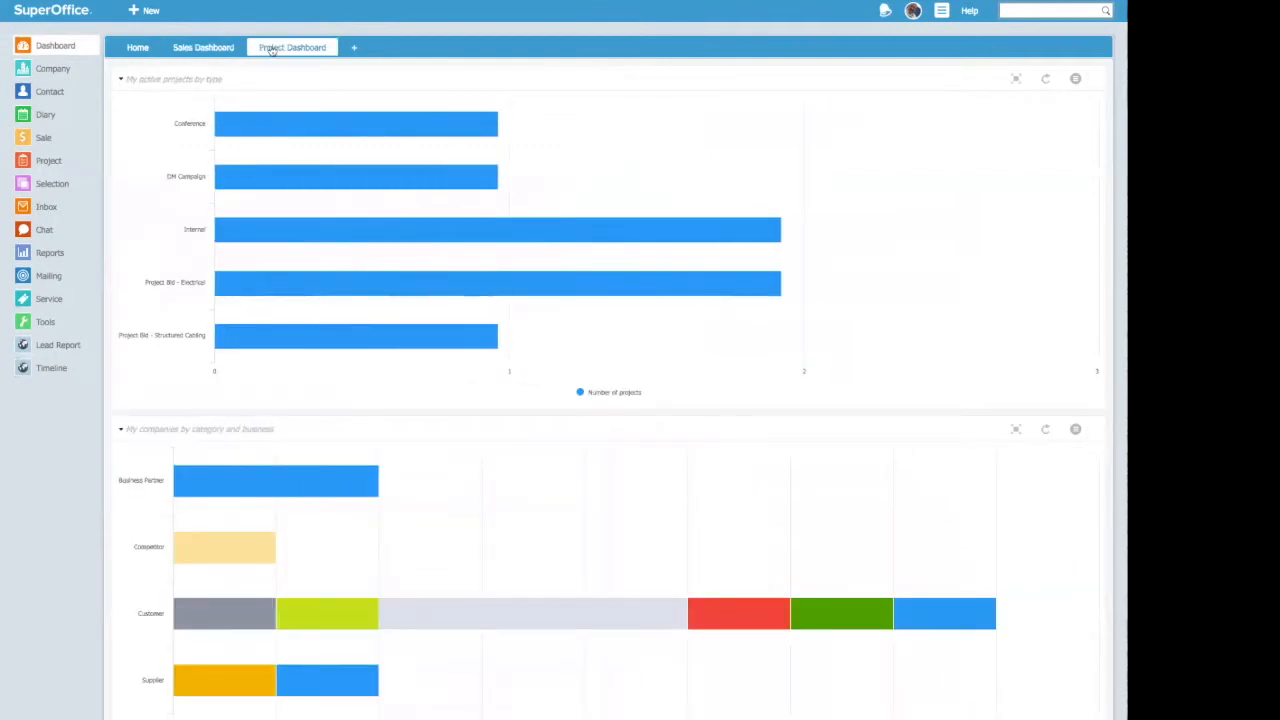
left_click(152, 49)
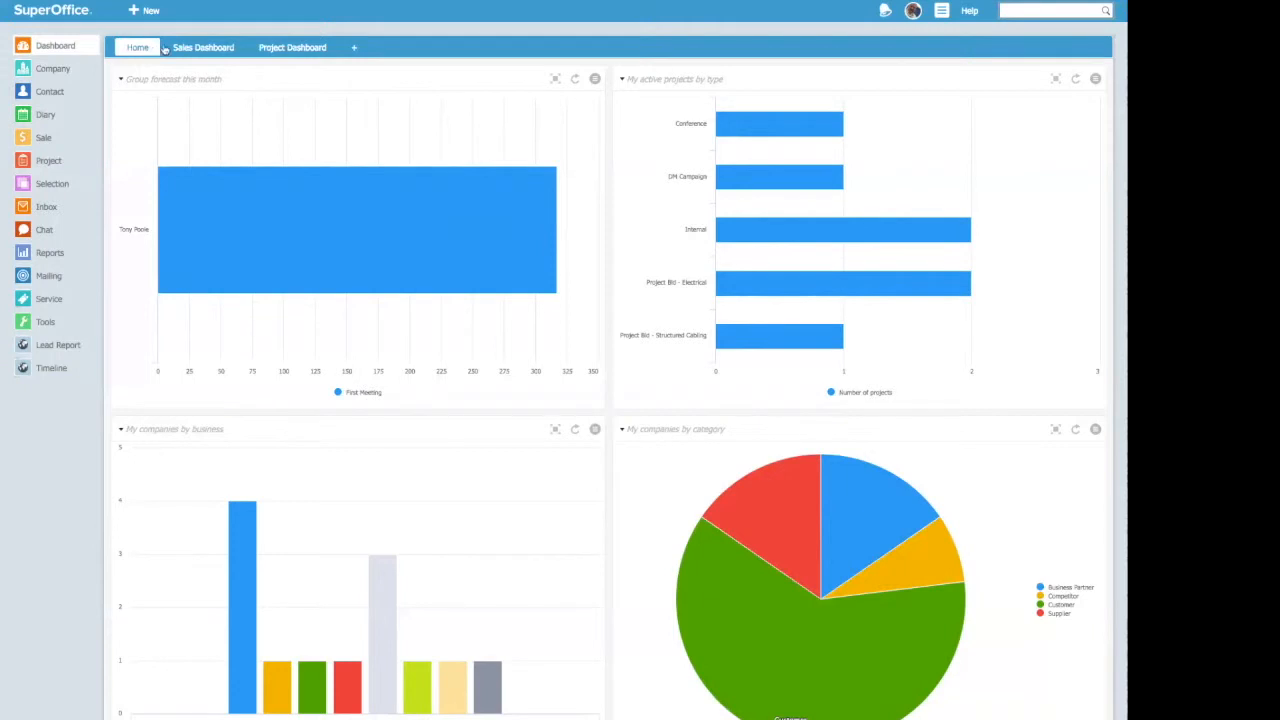
left_click(187, 50)
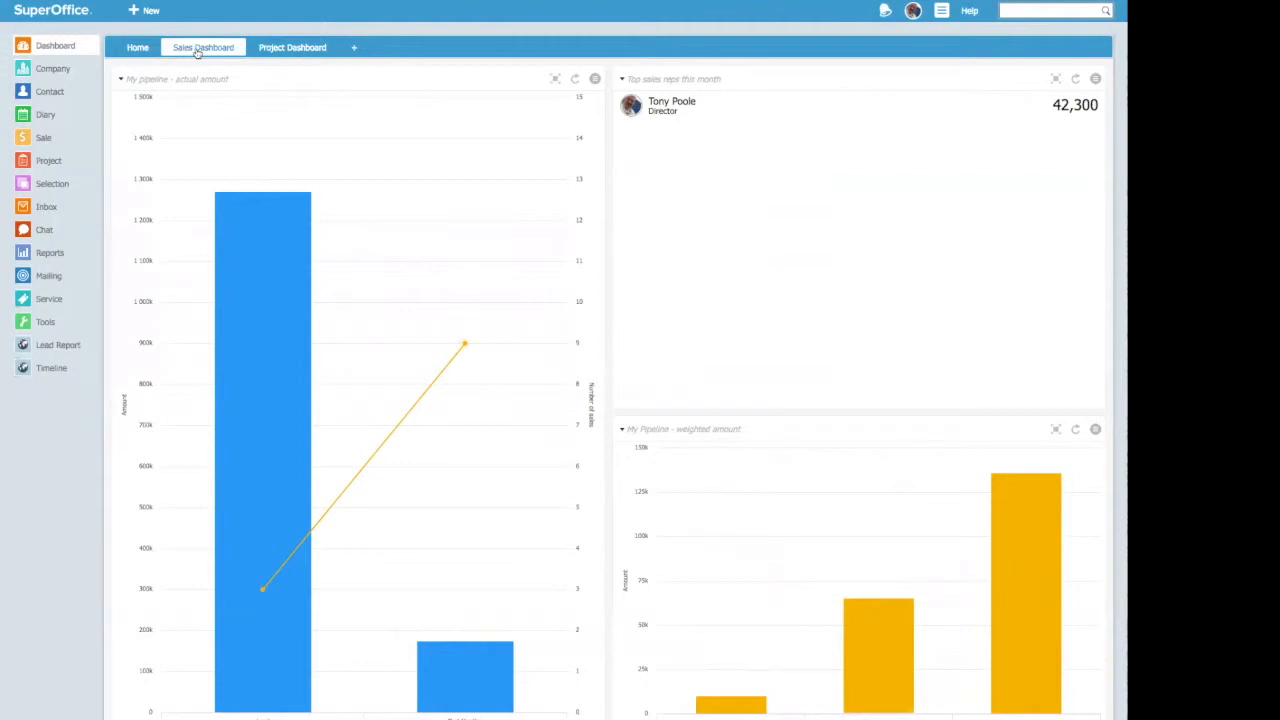
Step: Start a new dashboard and name it with the owner's first name followed by "Daily Dashboard"
left_click(354, 47)
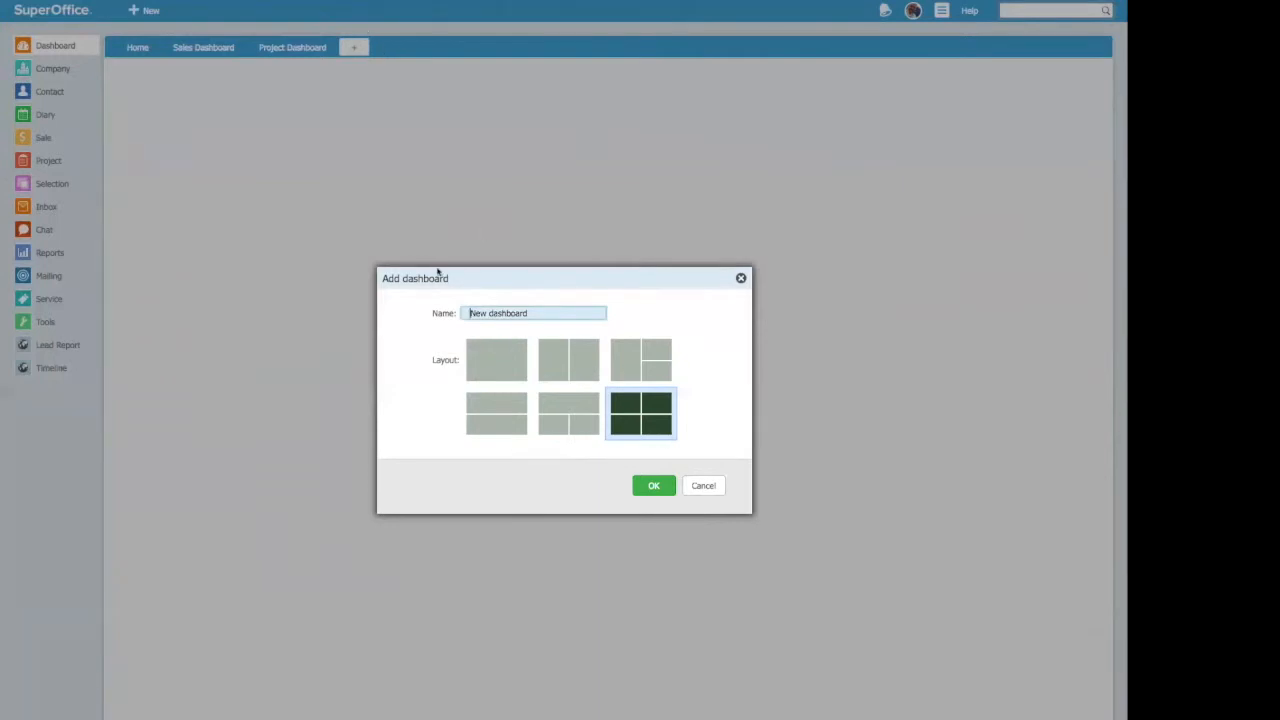
left_click(530, 312)
left_click_drag(530, 312, 438, 318)
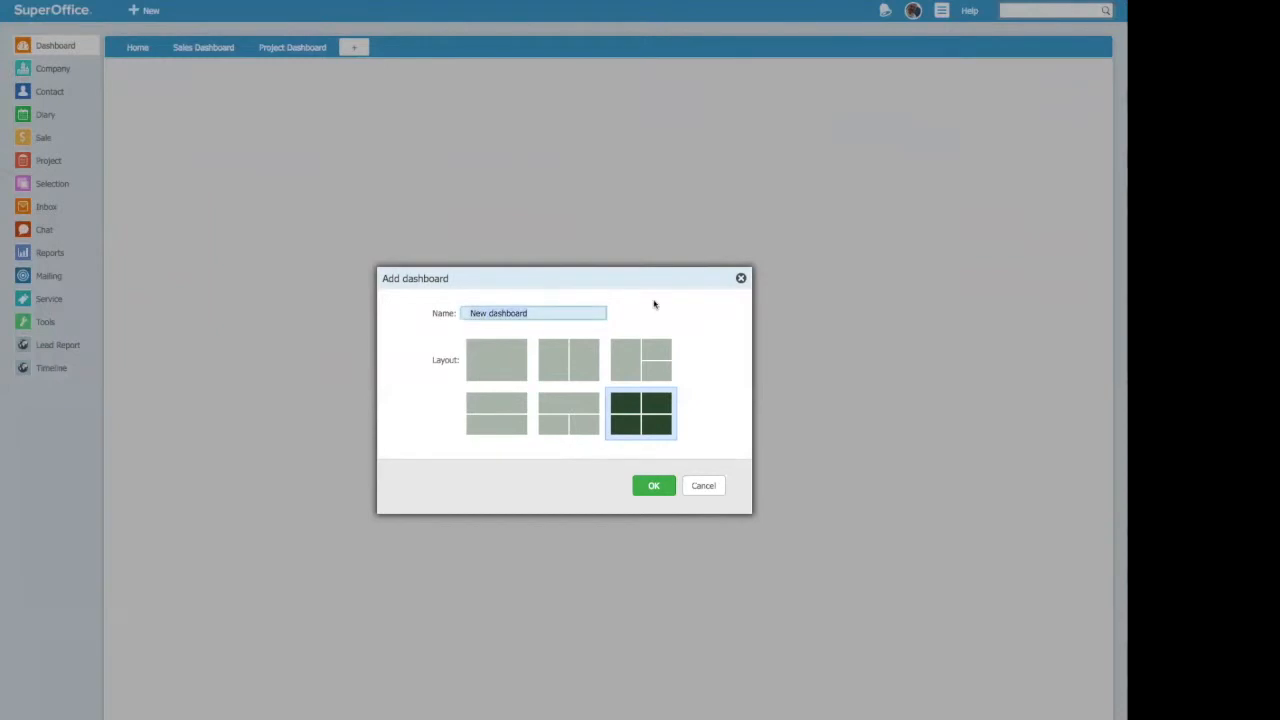
type("Tony ")
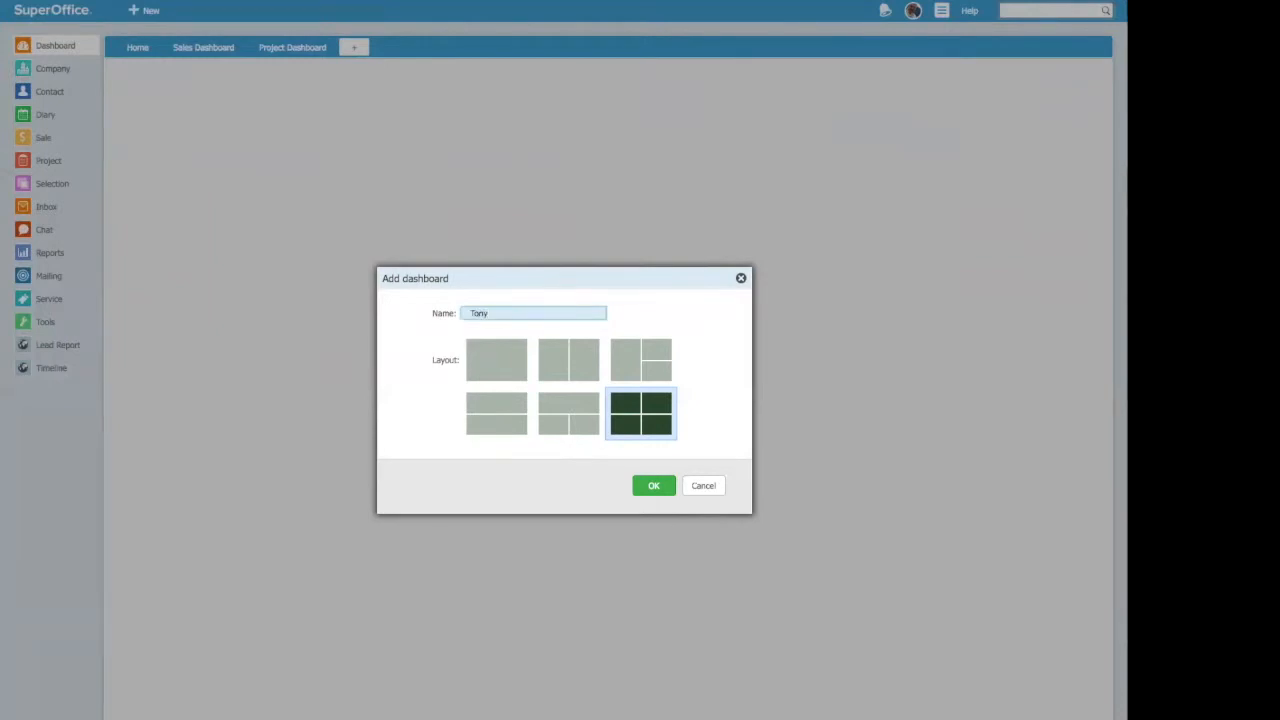
type("Daily Dash")
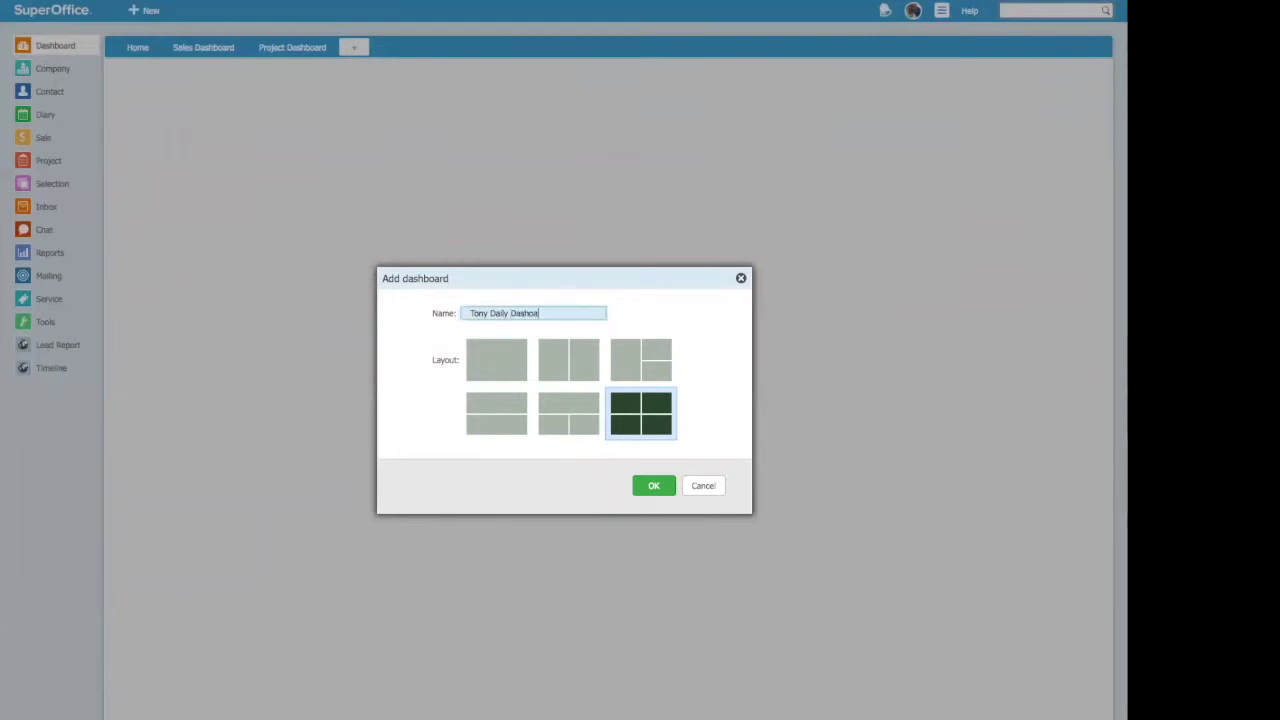
type("board")
Step: Compare the available layouts and create the dashboard with two full-width tiles stacked vertically
left_click(494, 358)
left_click(572, 362)
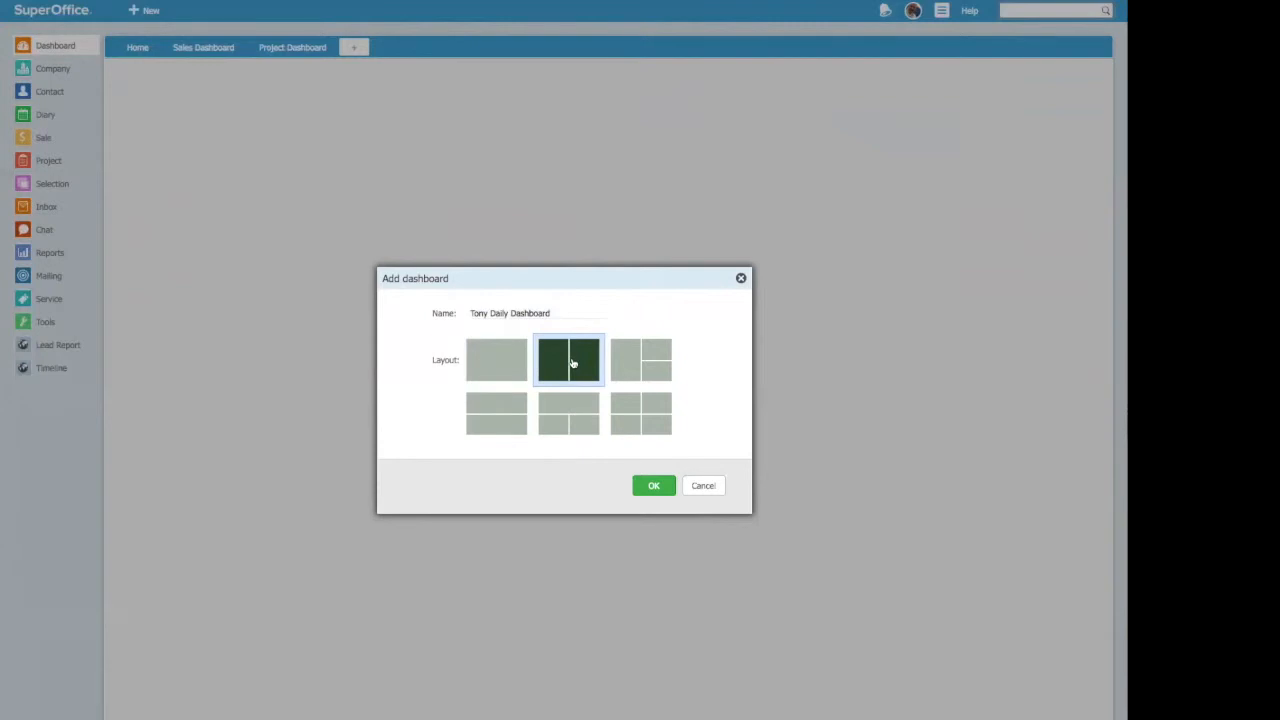
left_click(652, 363)
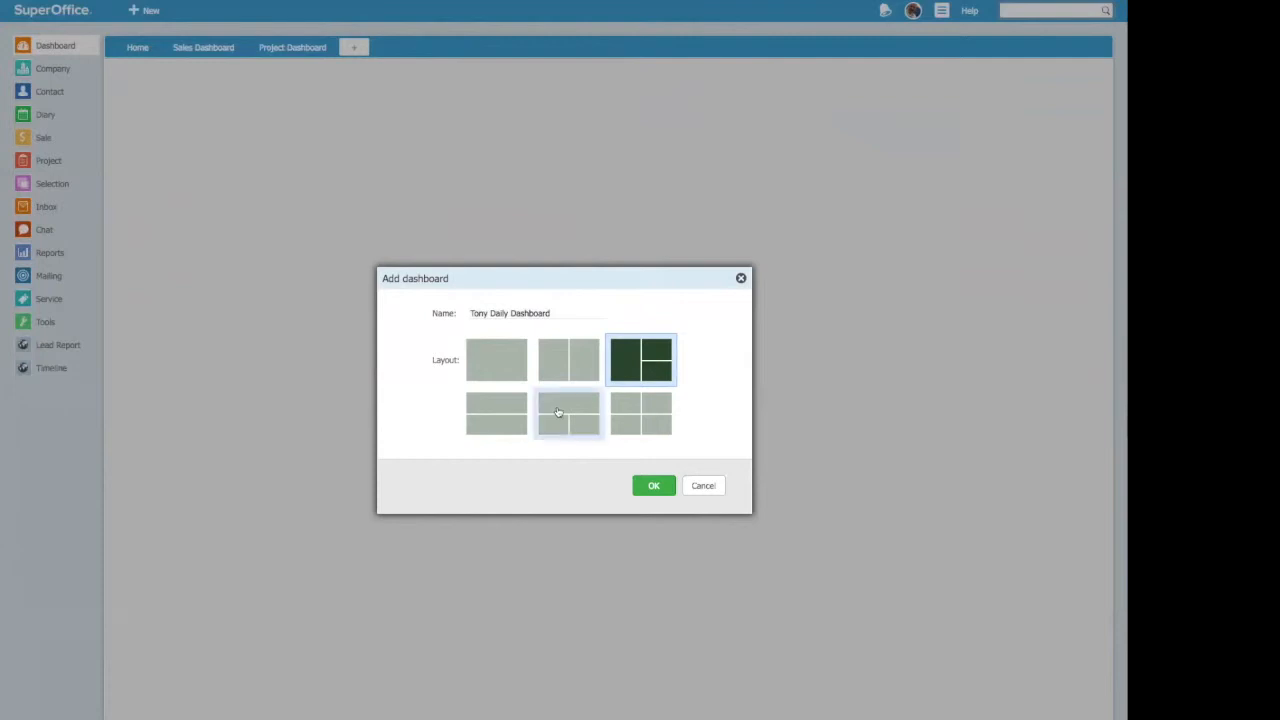
left_click(506, 416)
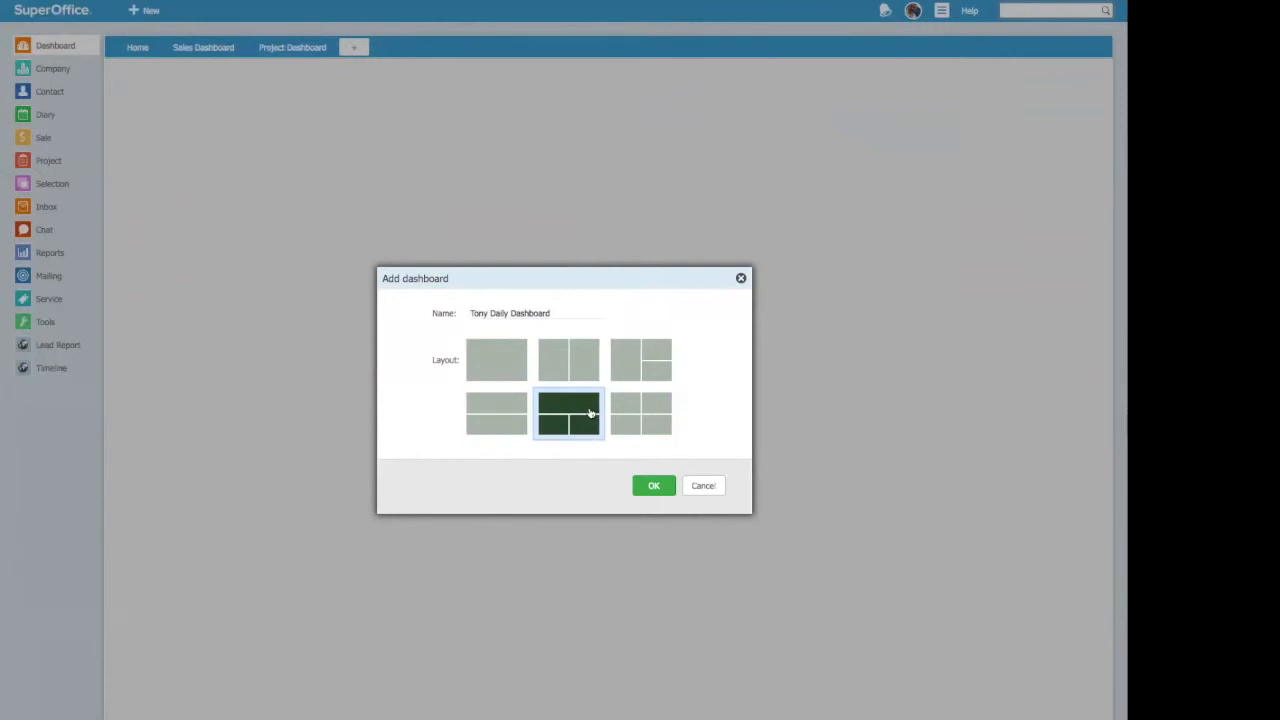
left_click(645, 420)
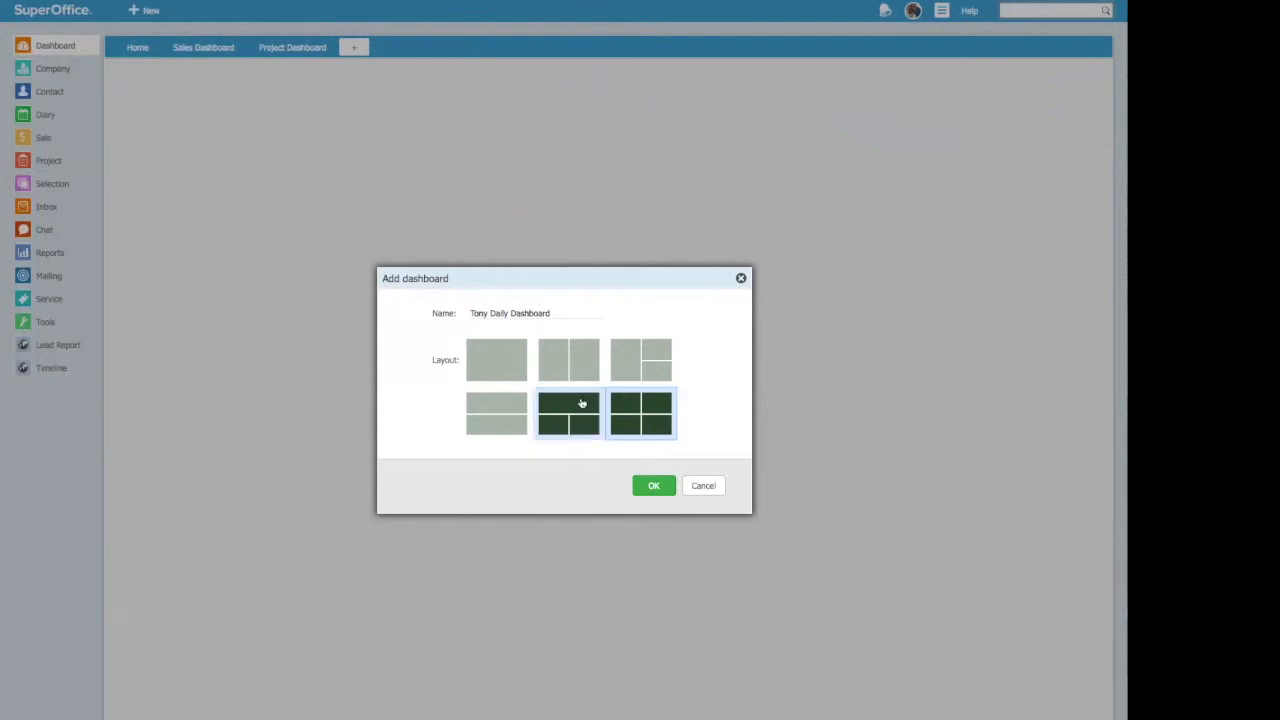
left_click(505, 408)
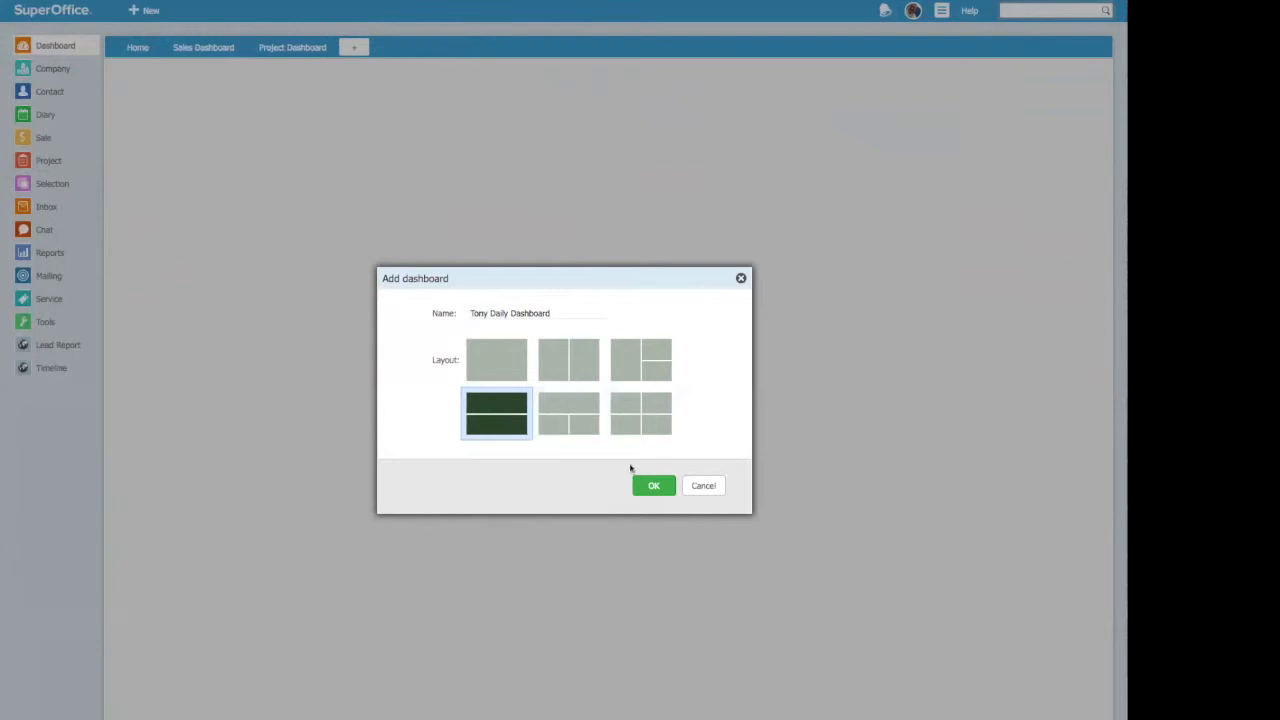
left_click(654, 486)
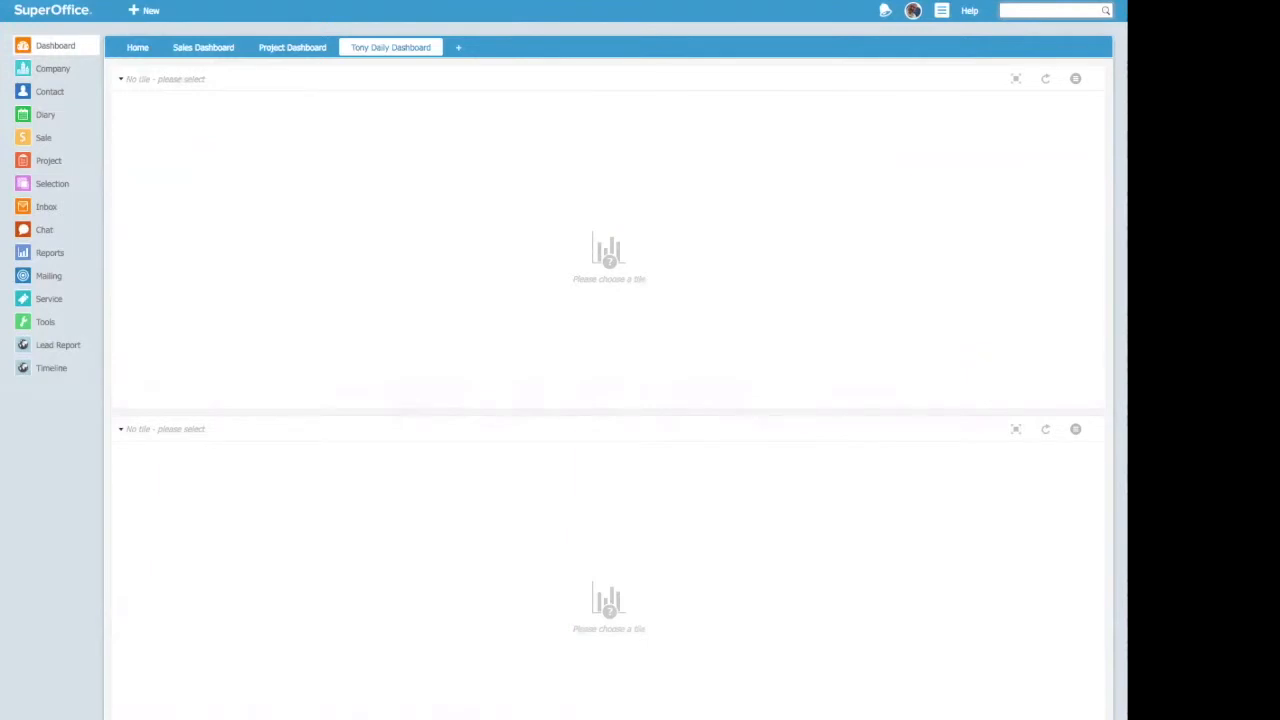
Step: Fill the new dashboard's upper tile with "My activity pace" from the Activity category
left_click(121, 80)
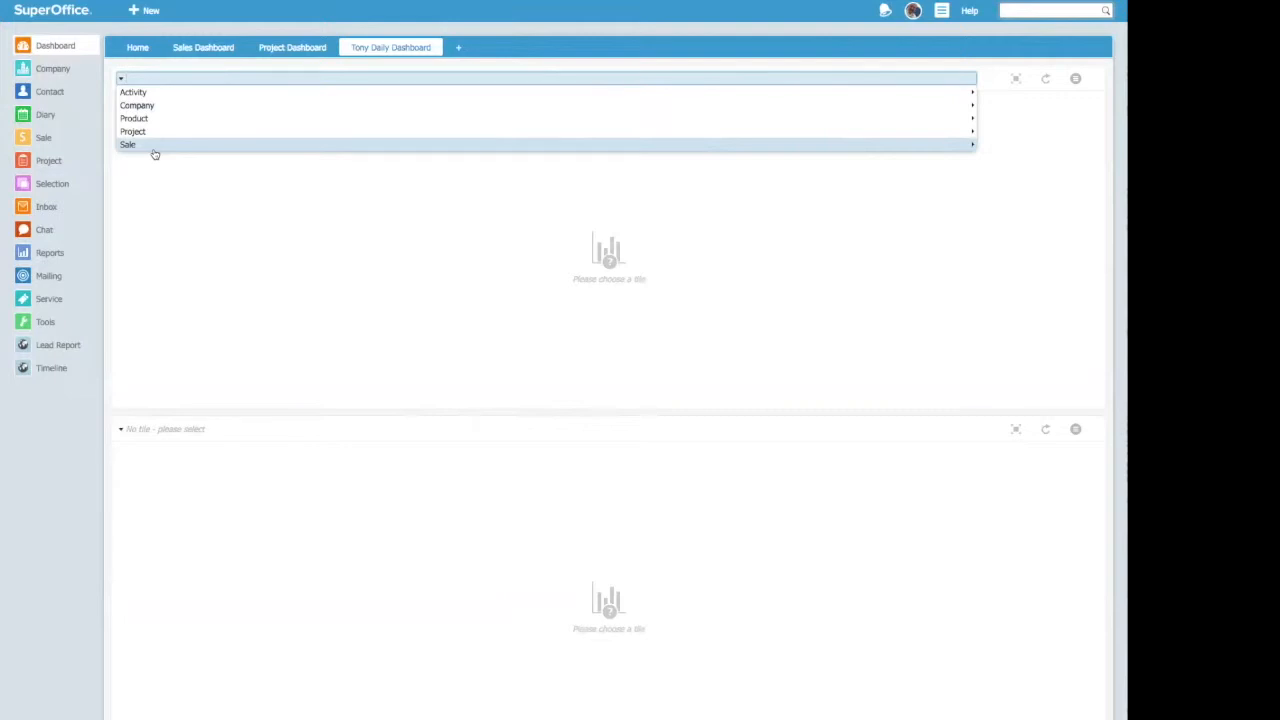
left_click(145, 93)
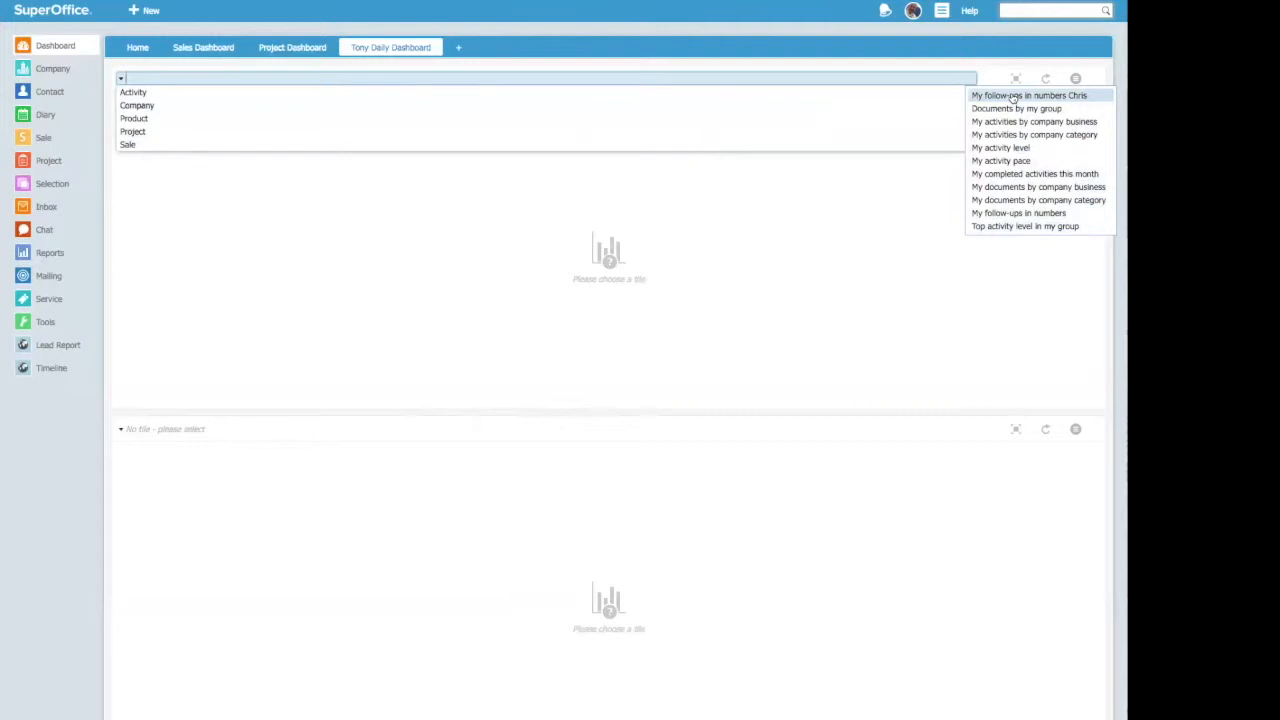
left_click(1019, 162)
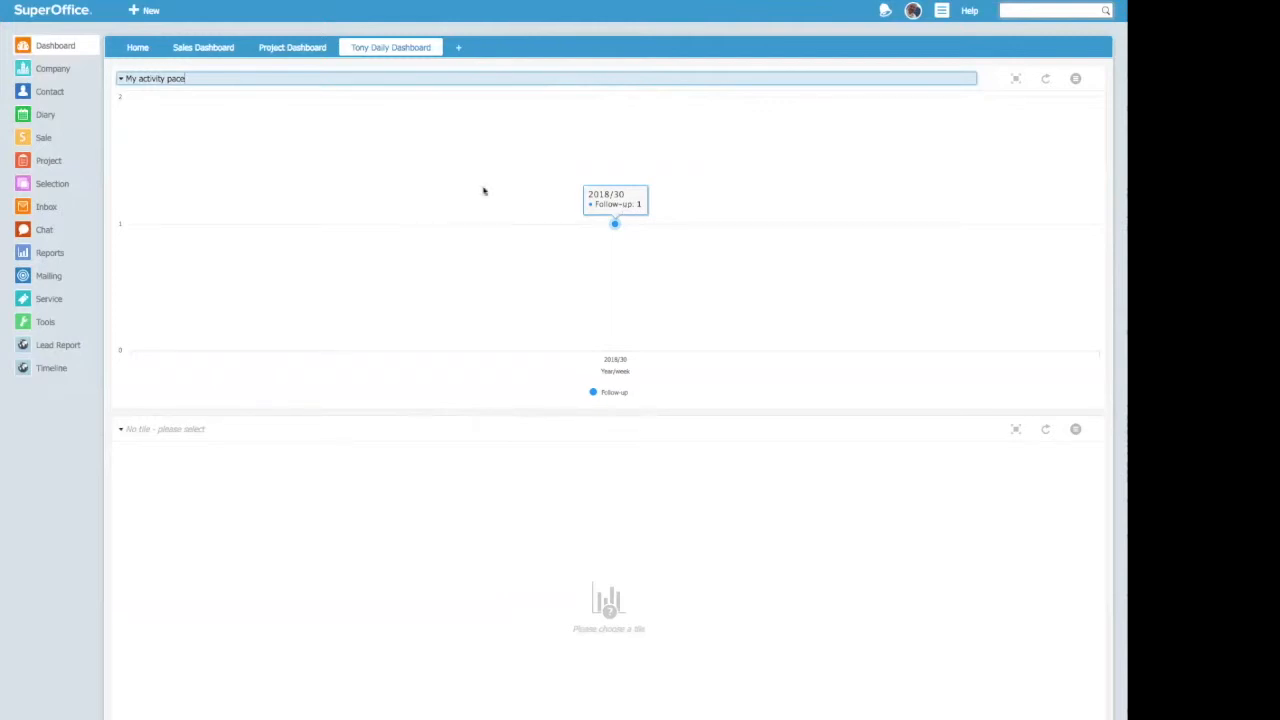
left_click(171, 80)
Step: Check the activity pace tile's available actions, refresh it, and examine its expanded view before closing that view
left_click(1076, 80)
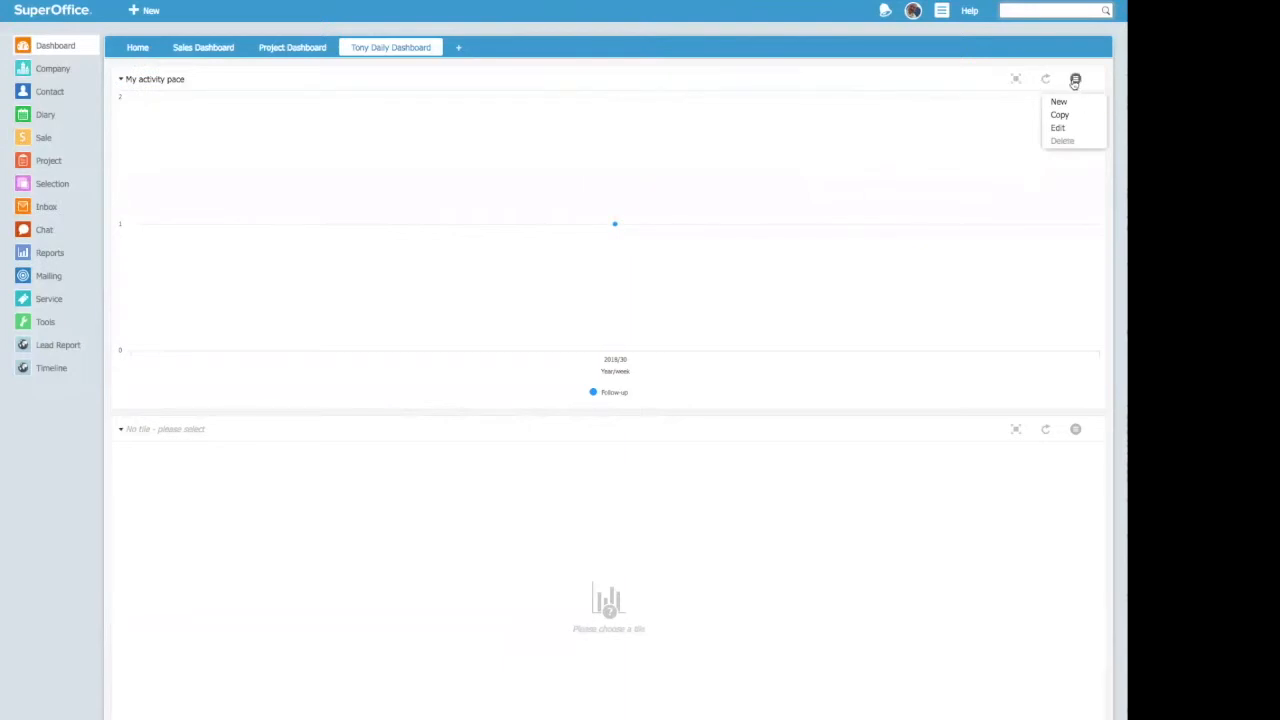
left_click(1023, 108)
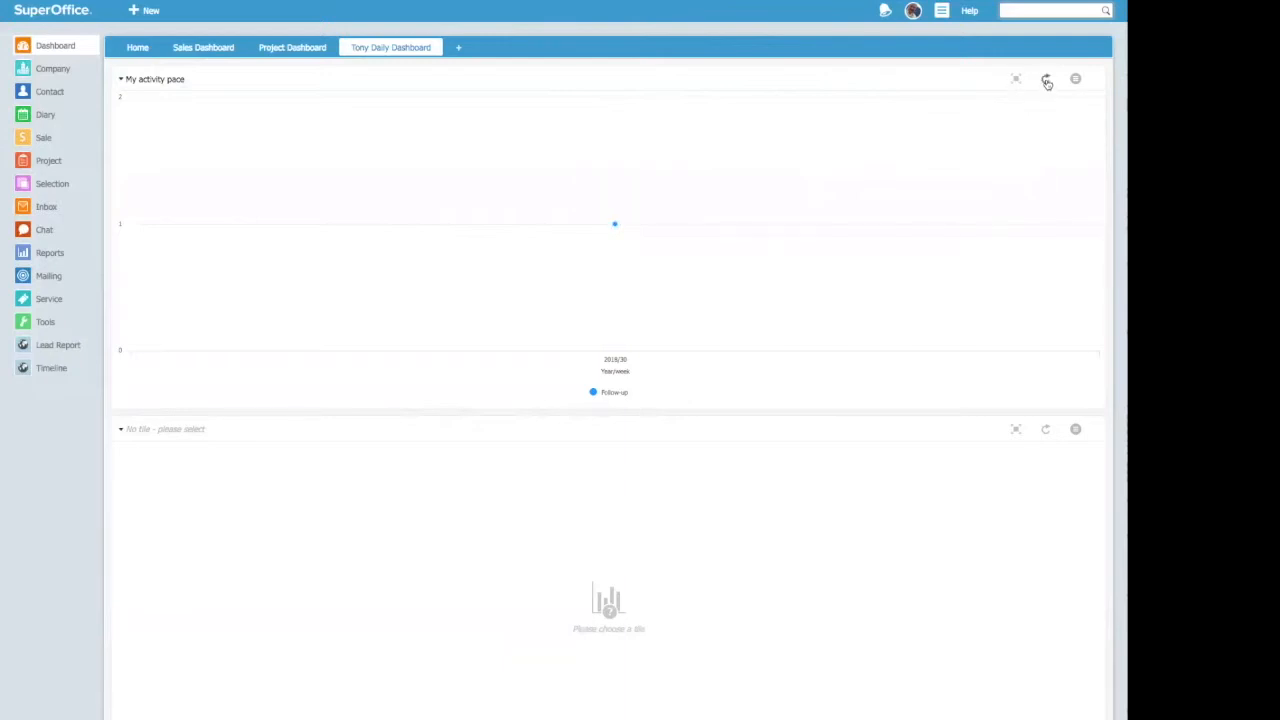
left_click(1046, 81)
left_click(1016, 80)
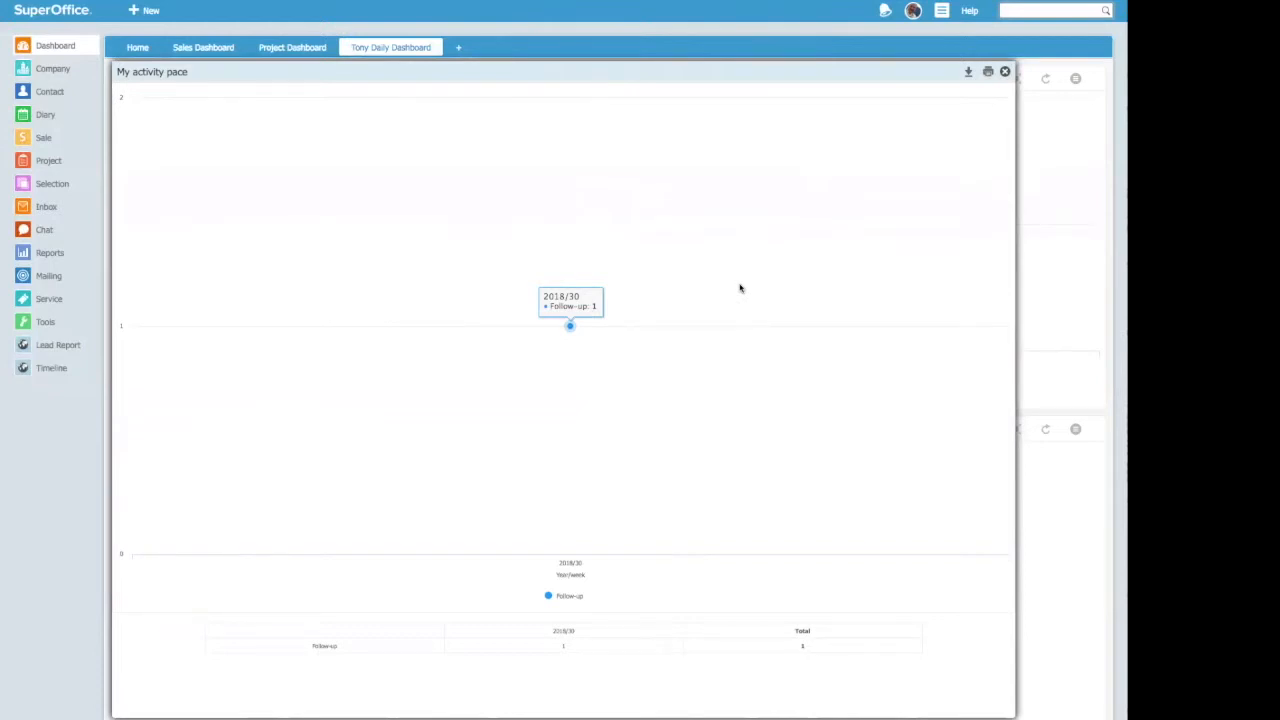
left_click(1005, 72)
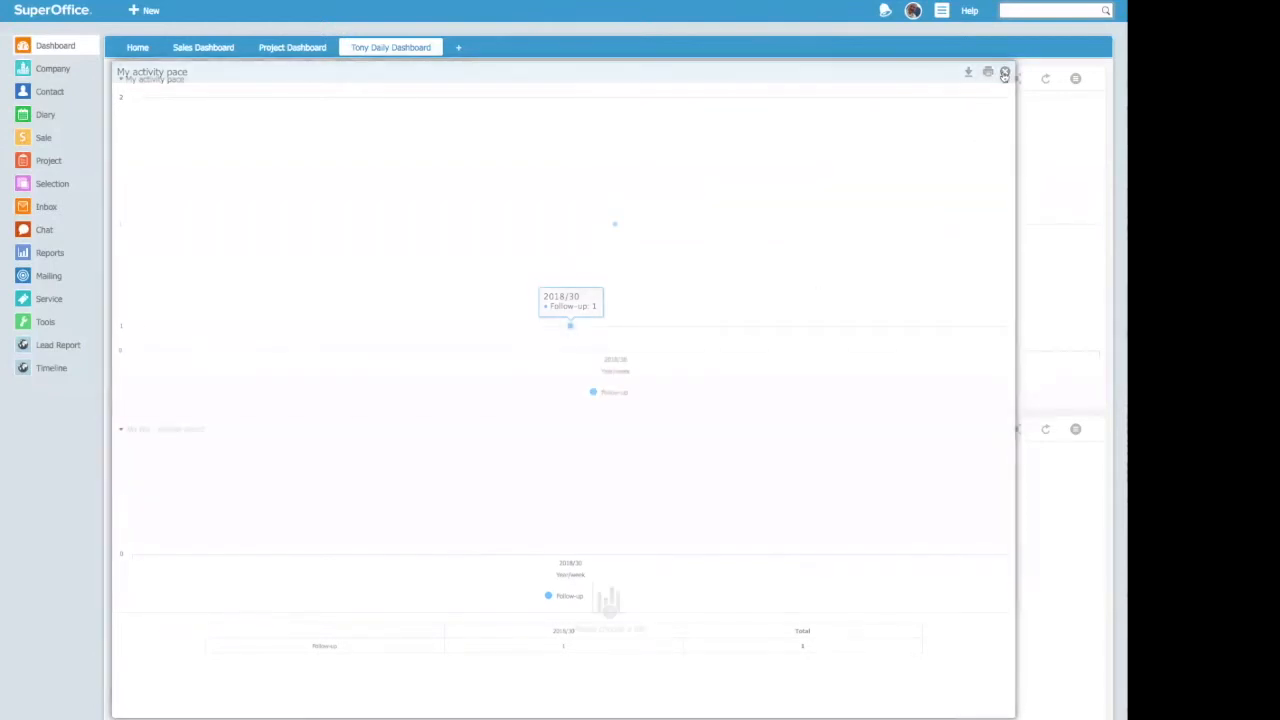
left_click(1076, 80)
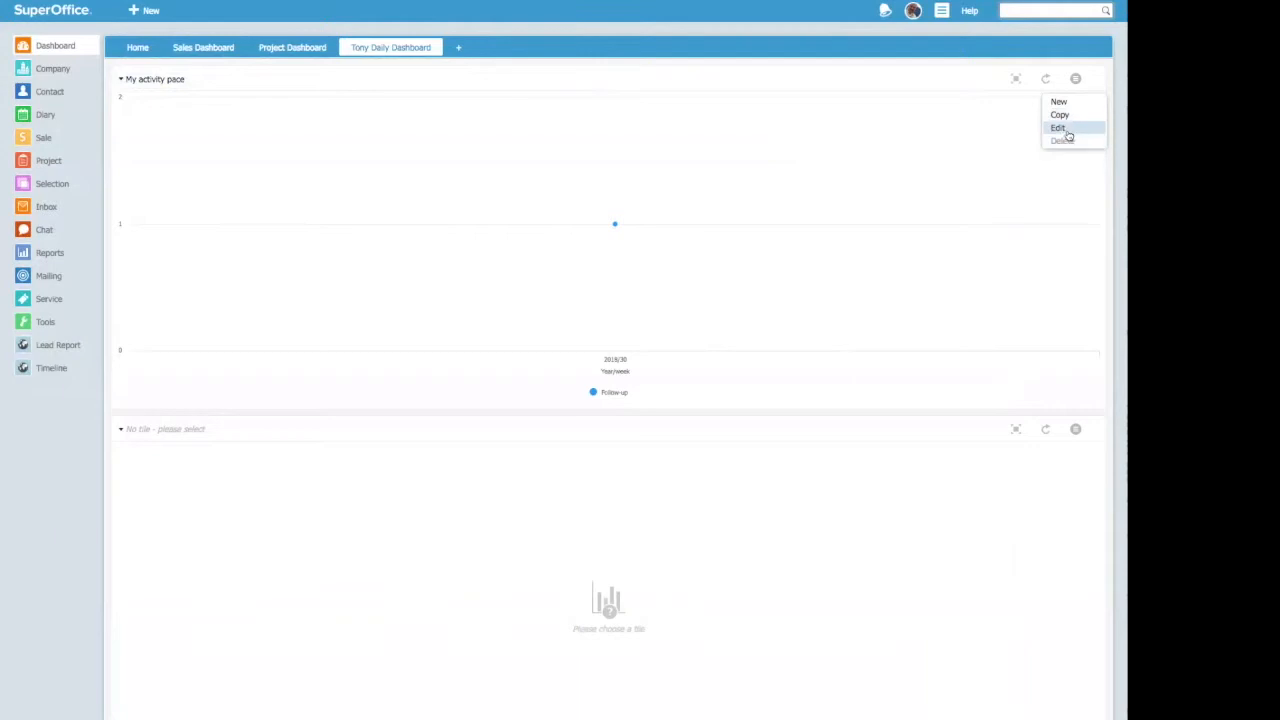
left_click(1058, 128)
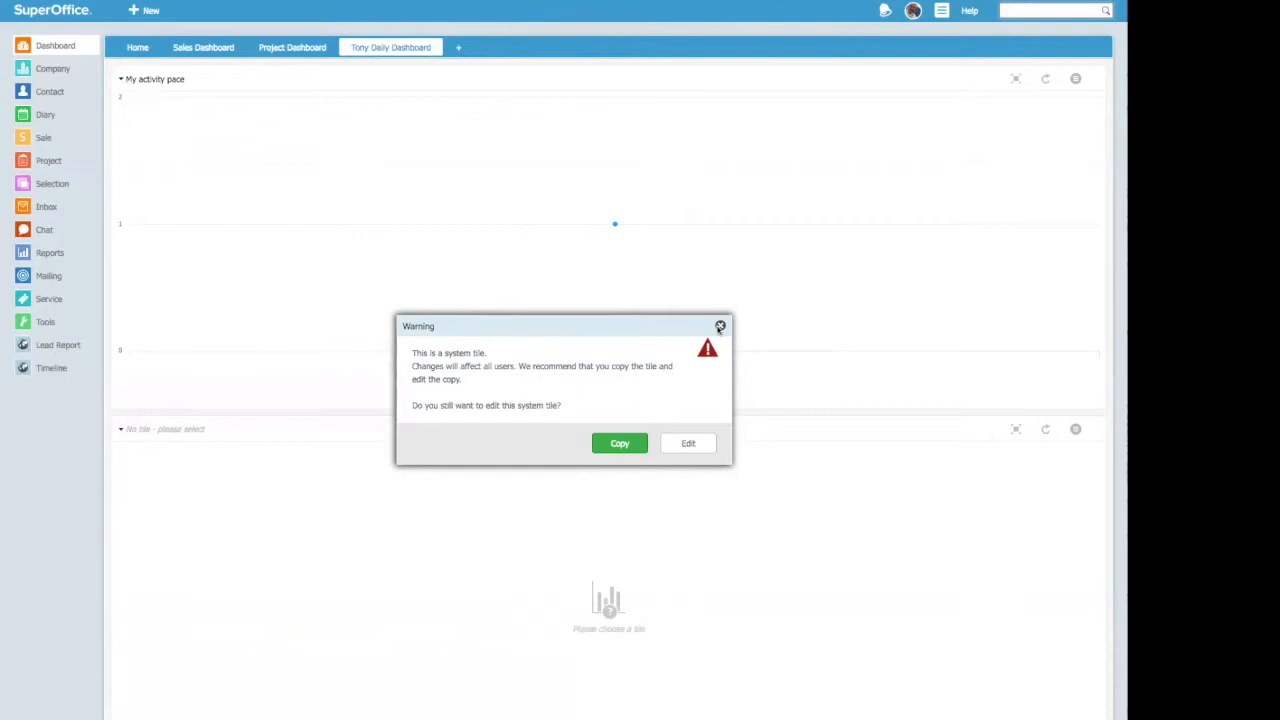
left_click(720, 327)
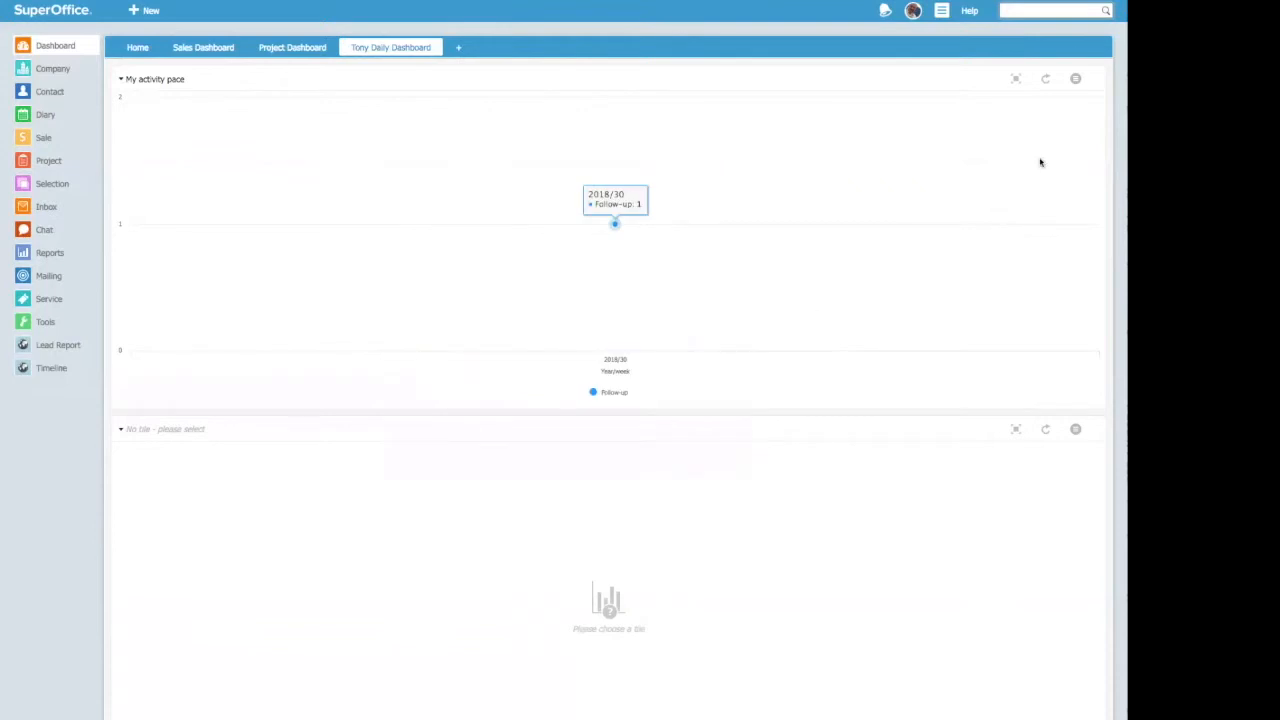
Step: Copy the "My activity pace" tile and name the copy "Synergy Team activity pace"
left_click(1075, 79)
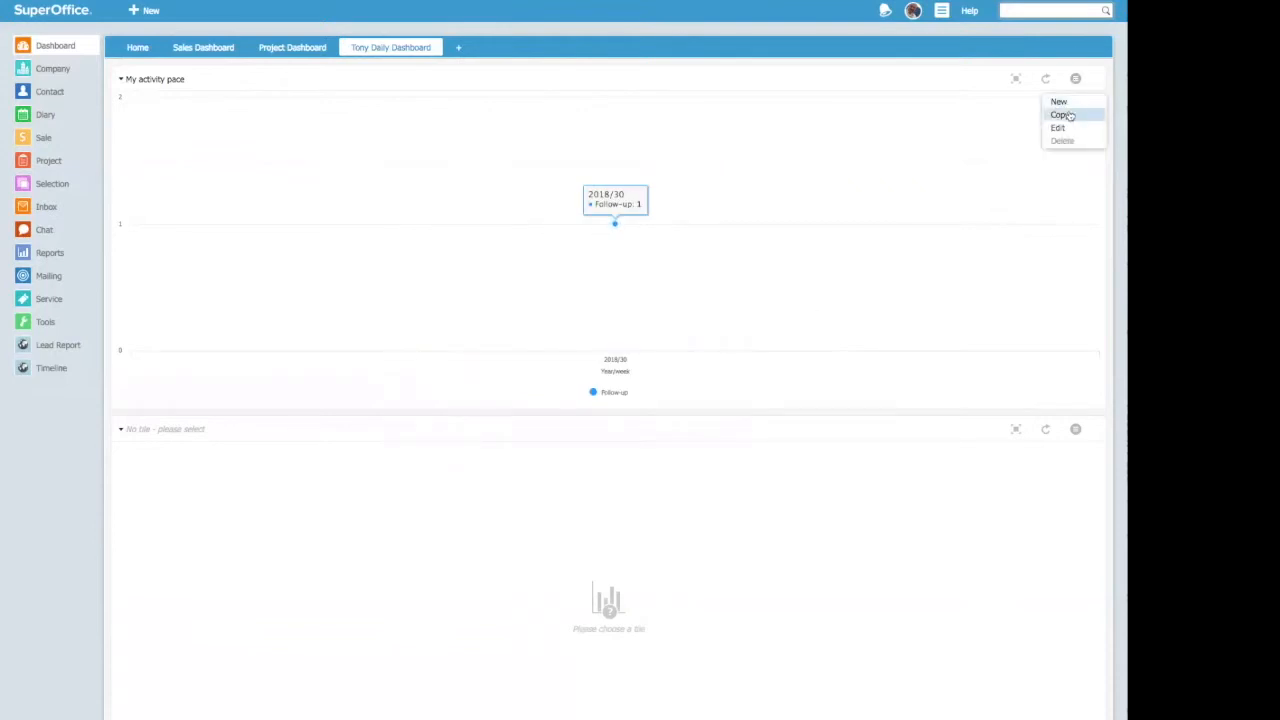
left_click(1066, 118)
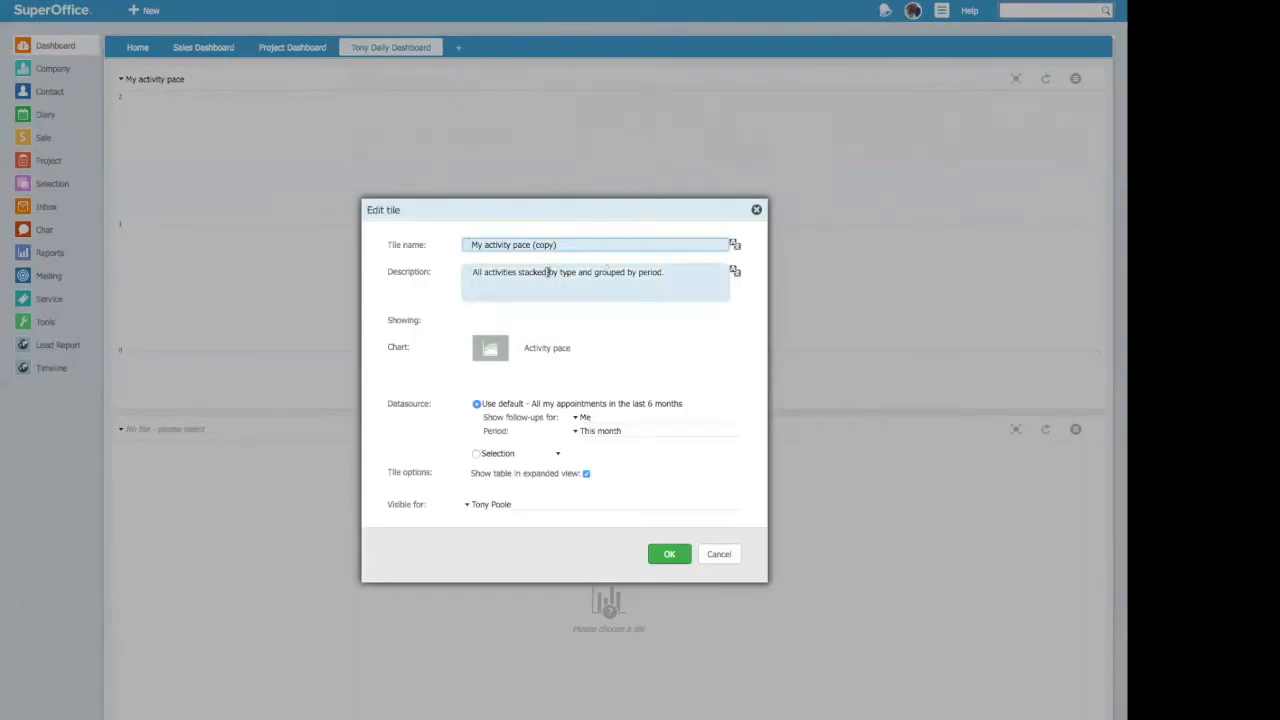
left_click_drag(482, 244, 454, 244)
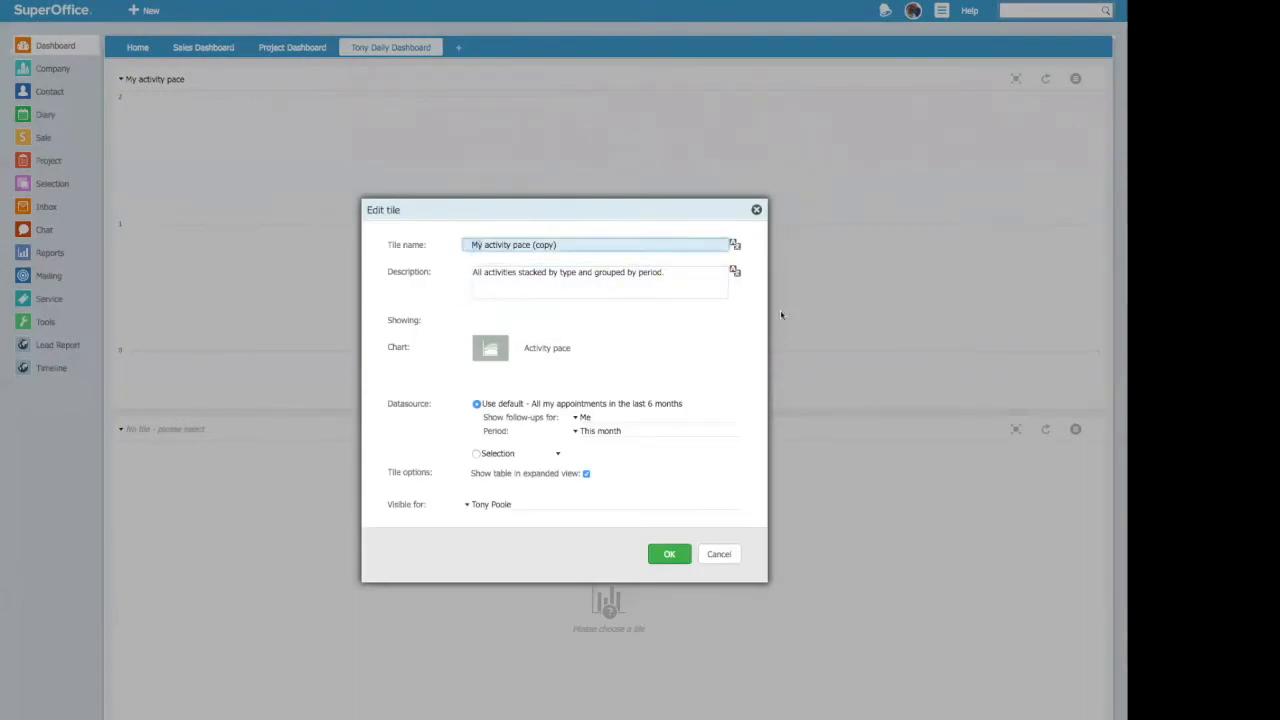
type("Synergy Team")
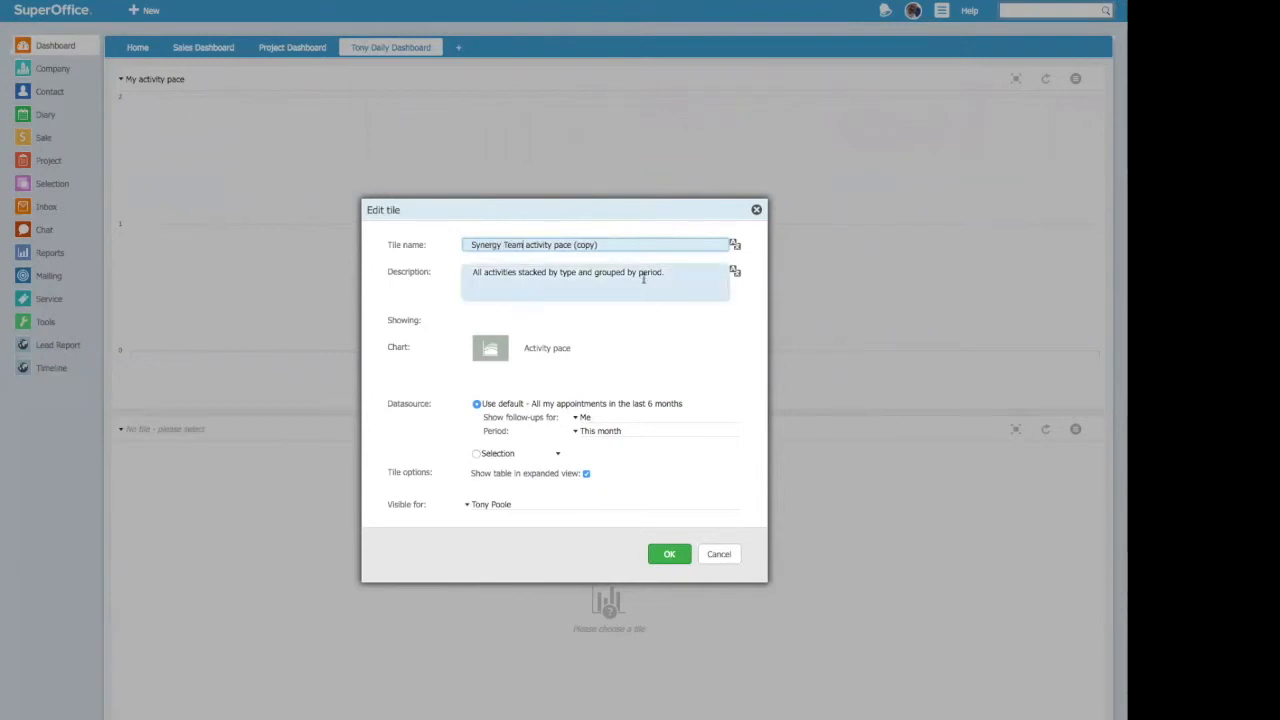
left_click(609, 245)
key("BackSpace")
key("BackSpace")
key("BackSpace")
key("BackSpace")
key("BackSpace")
key("BackSpace")
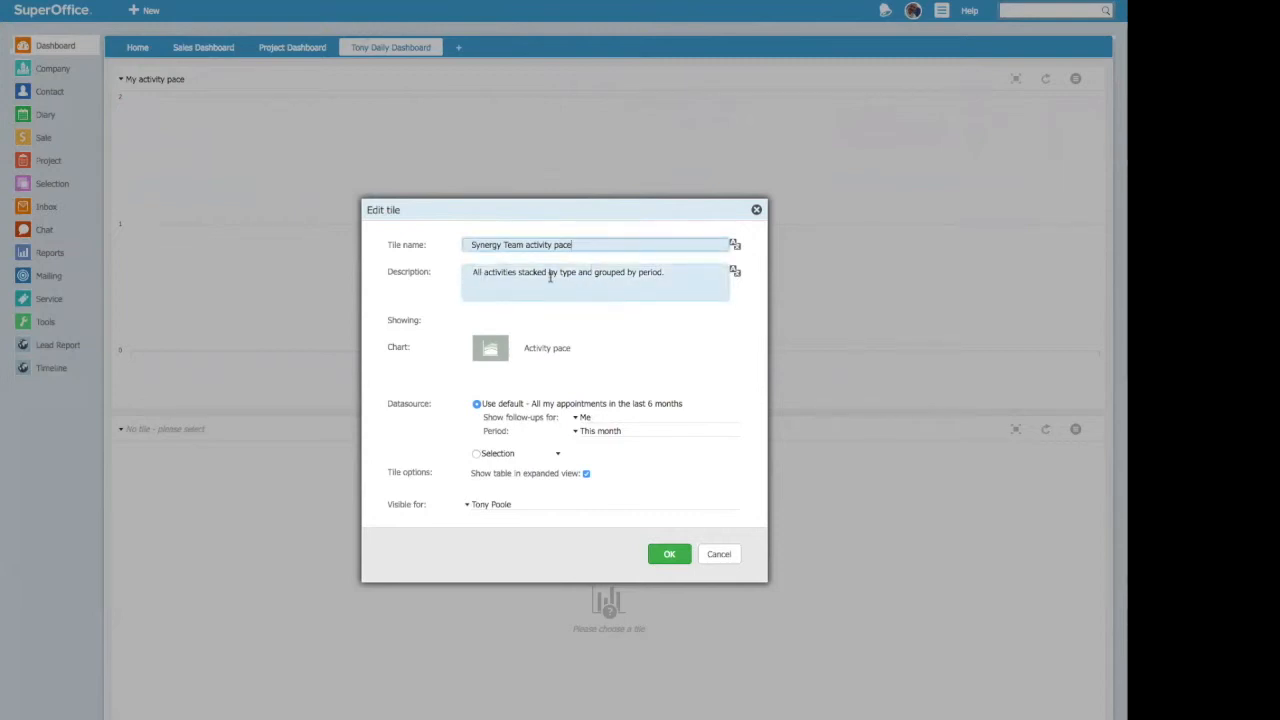
Step: Extend the tile's description to end with "for the Team at Synergy Technology Ltd" in place of the final full stop
left_click(683, 272)
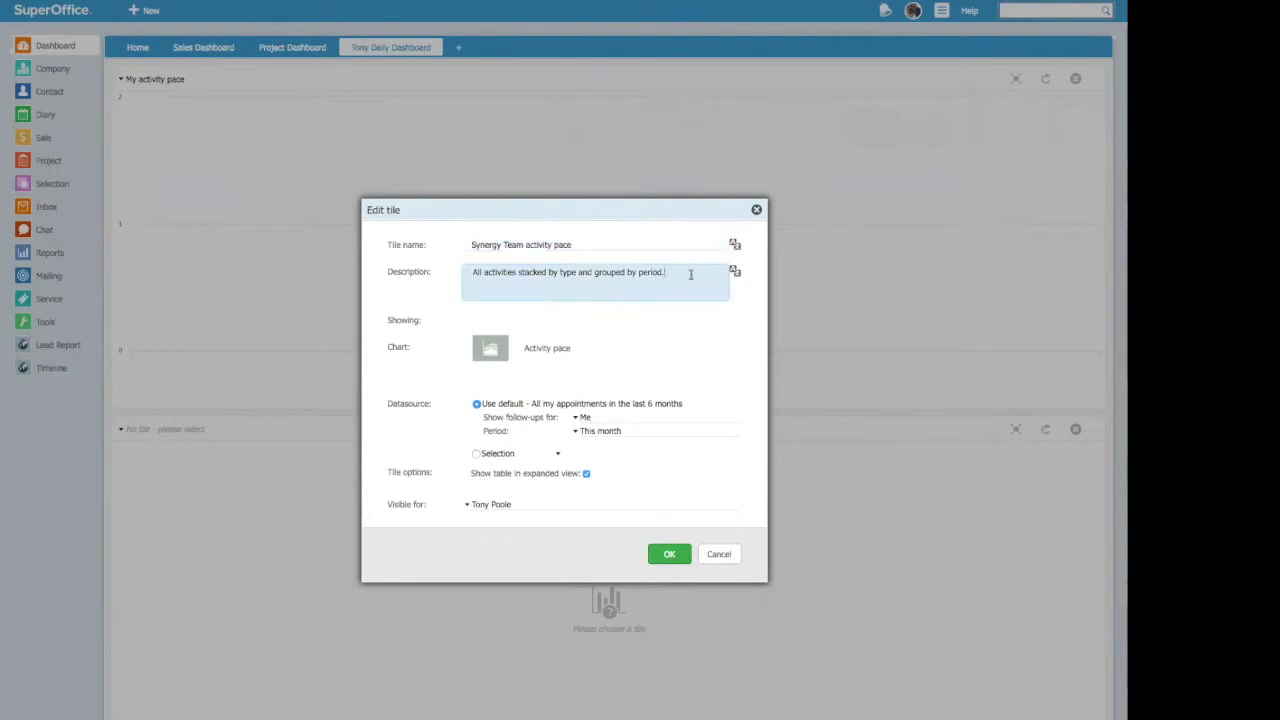
key("BackSpace")
type("for the Team at Synergy Technology Ltd")
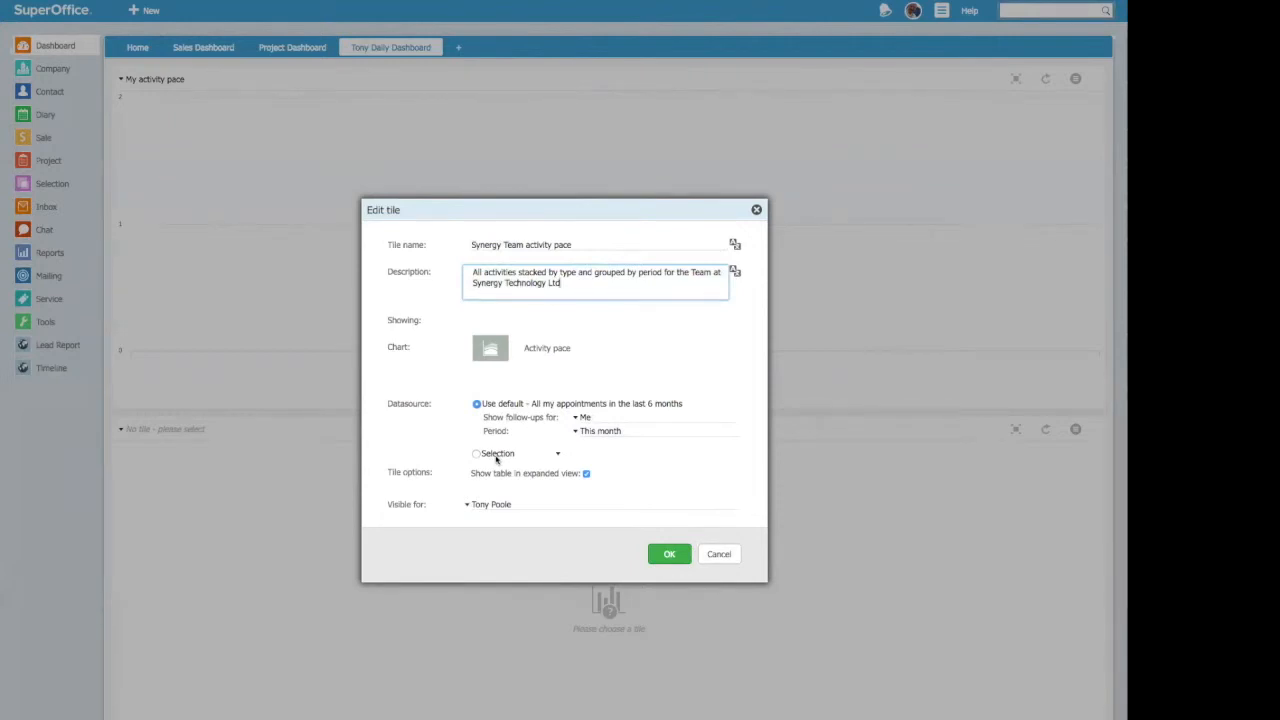
Step: Set the tile's default datasource to show follow-ups for All over the period This quarter
left_click(577, 418)
left_click(592, 458)
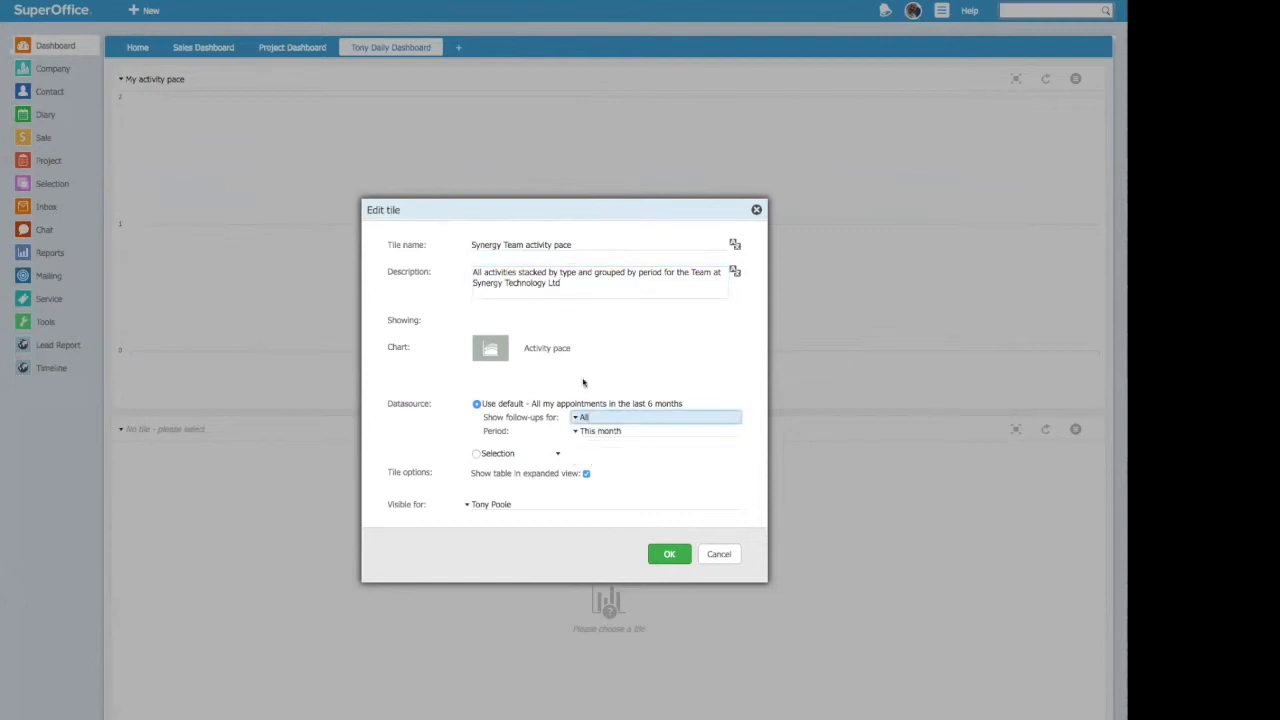
left_click(577, 433)
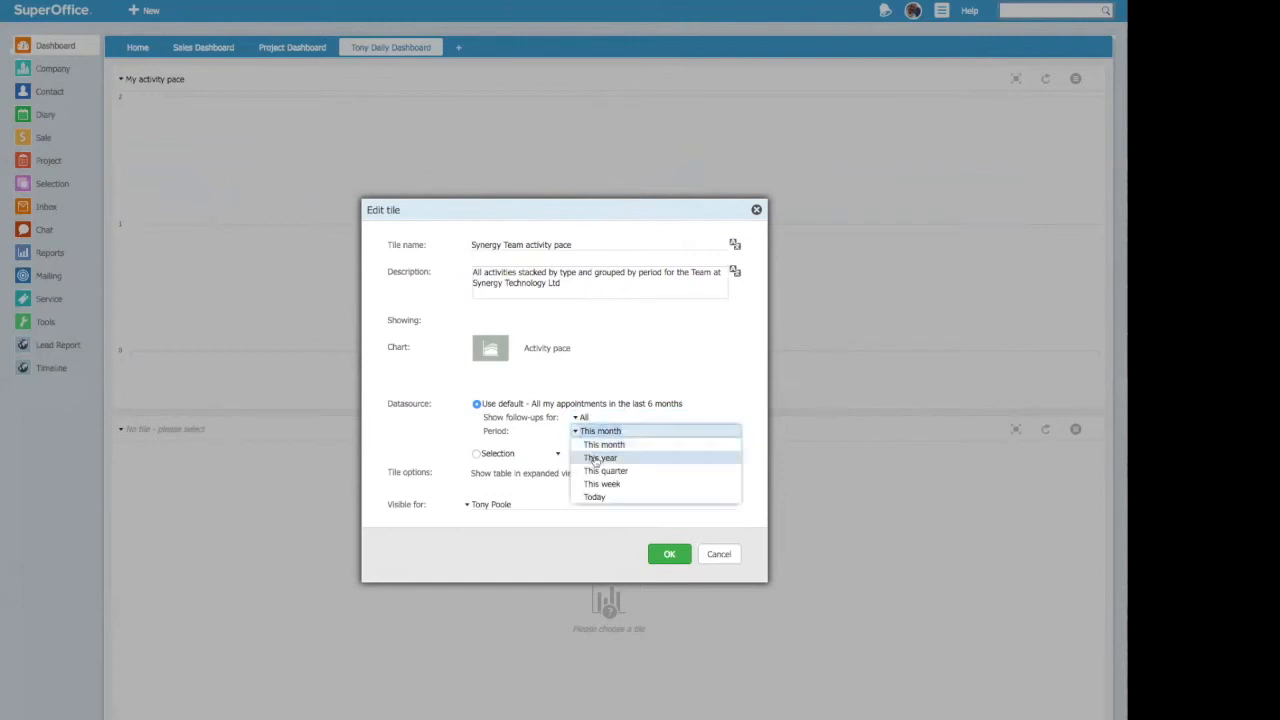
left_click(603, 471)
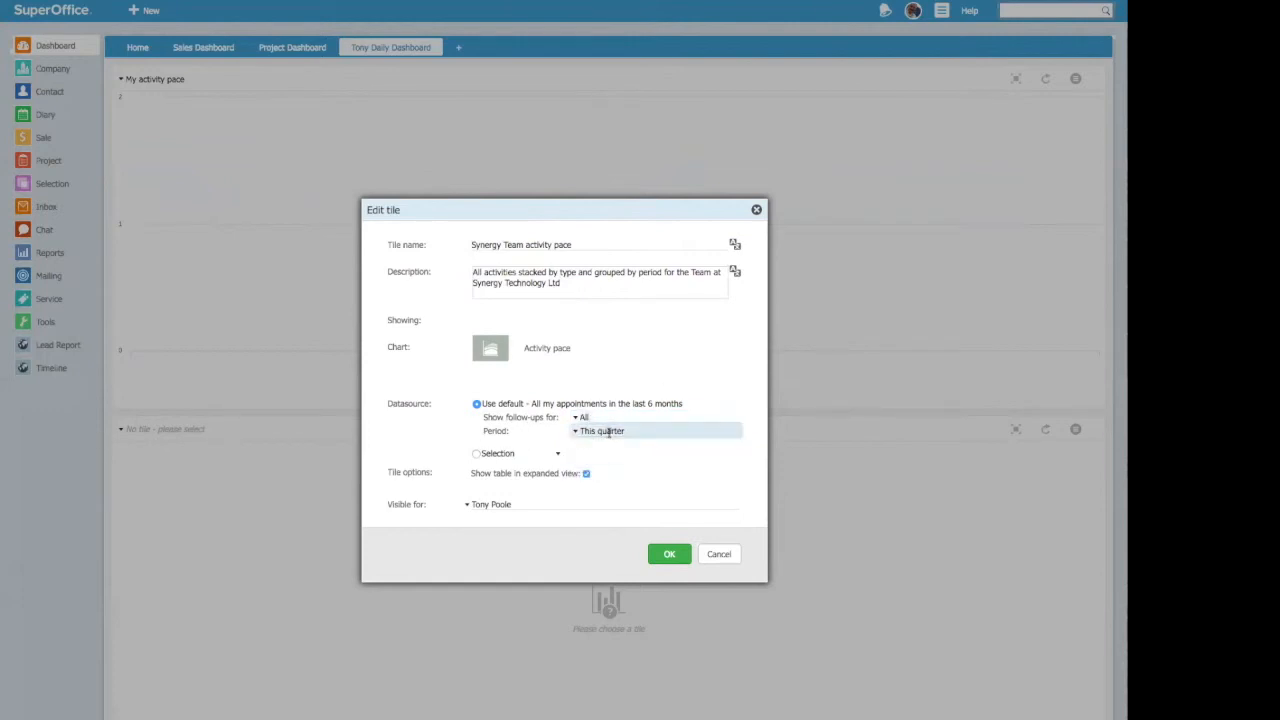
Step: Extend the tile name with "for current Qtr" after "Synergy Team activity pace"
left_click(600, 246)
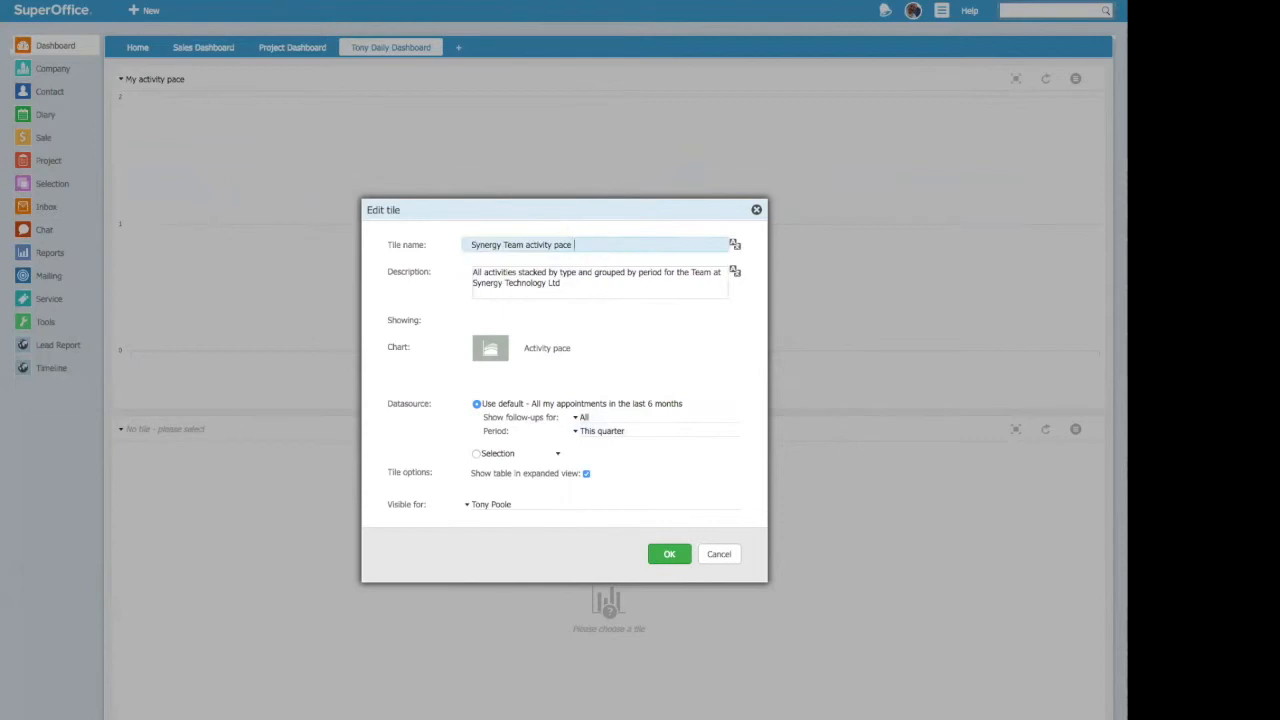
type("for current Qtr")
Step: Add the line "Quarter Overview" at the end of the tile's description and save the tile
left_click(561, 281)
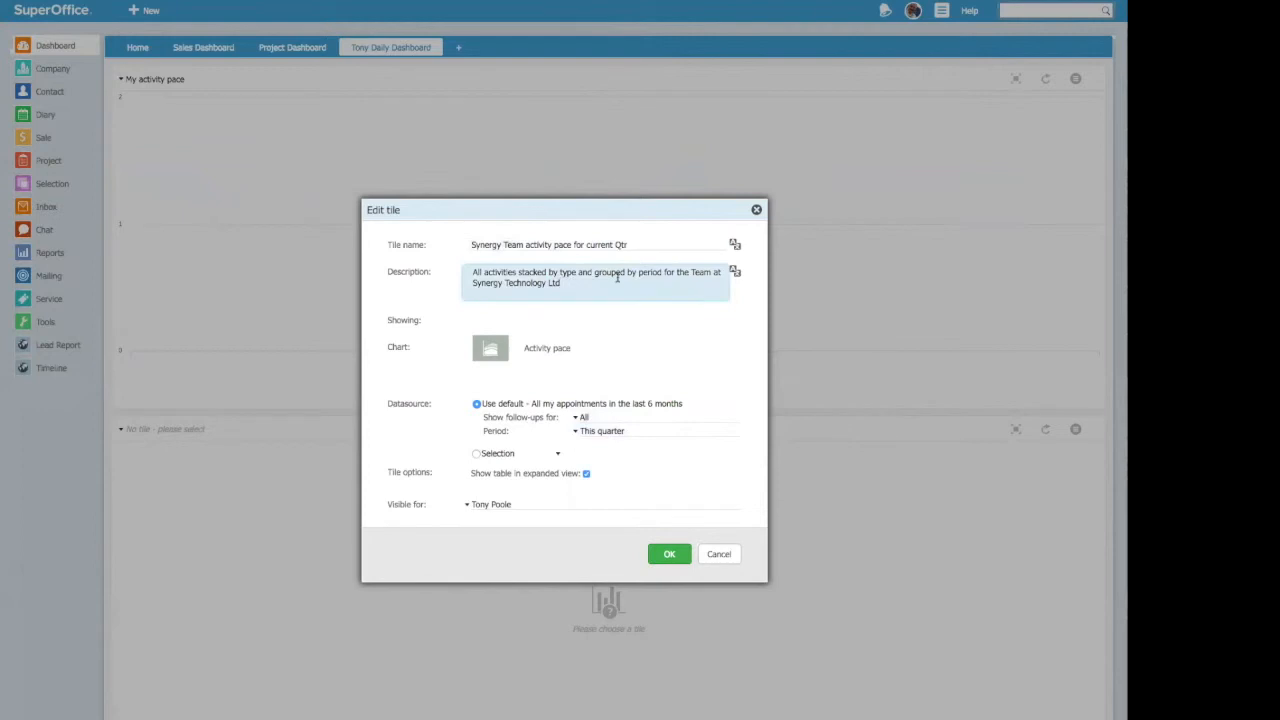
key("Return")
type("Quarter Ove")
type("rview")
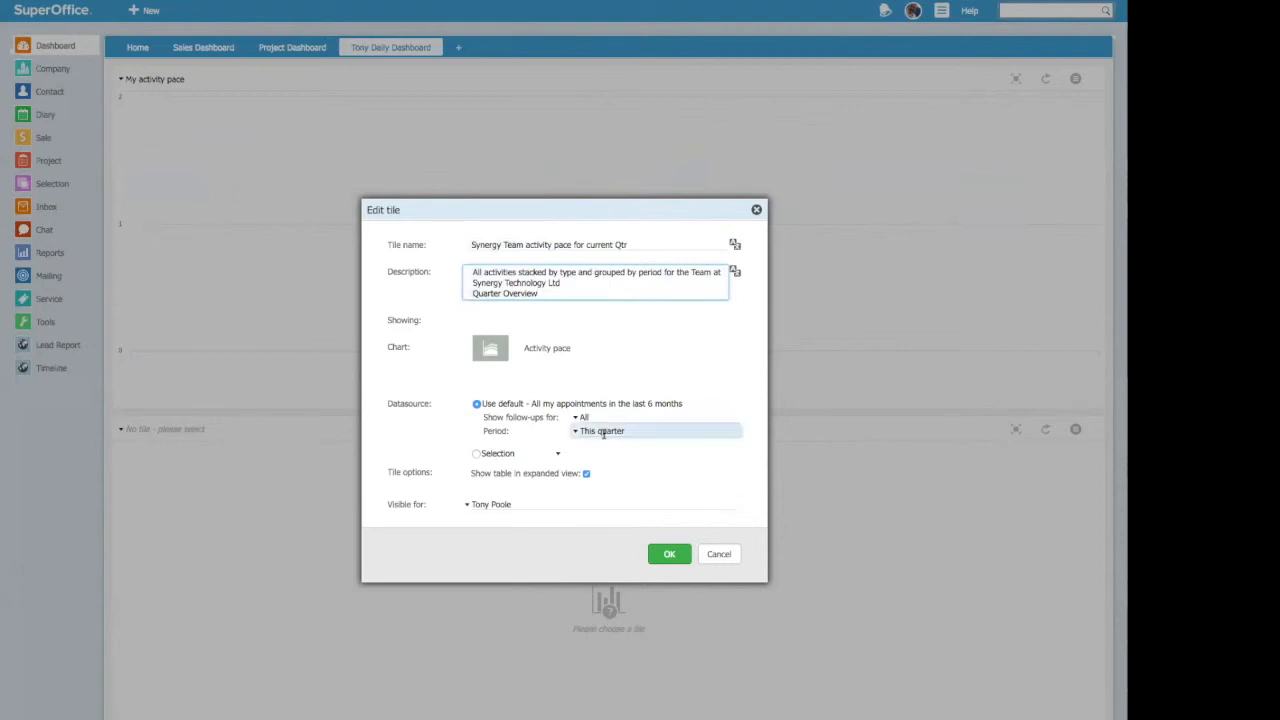
left_click(673, 555)
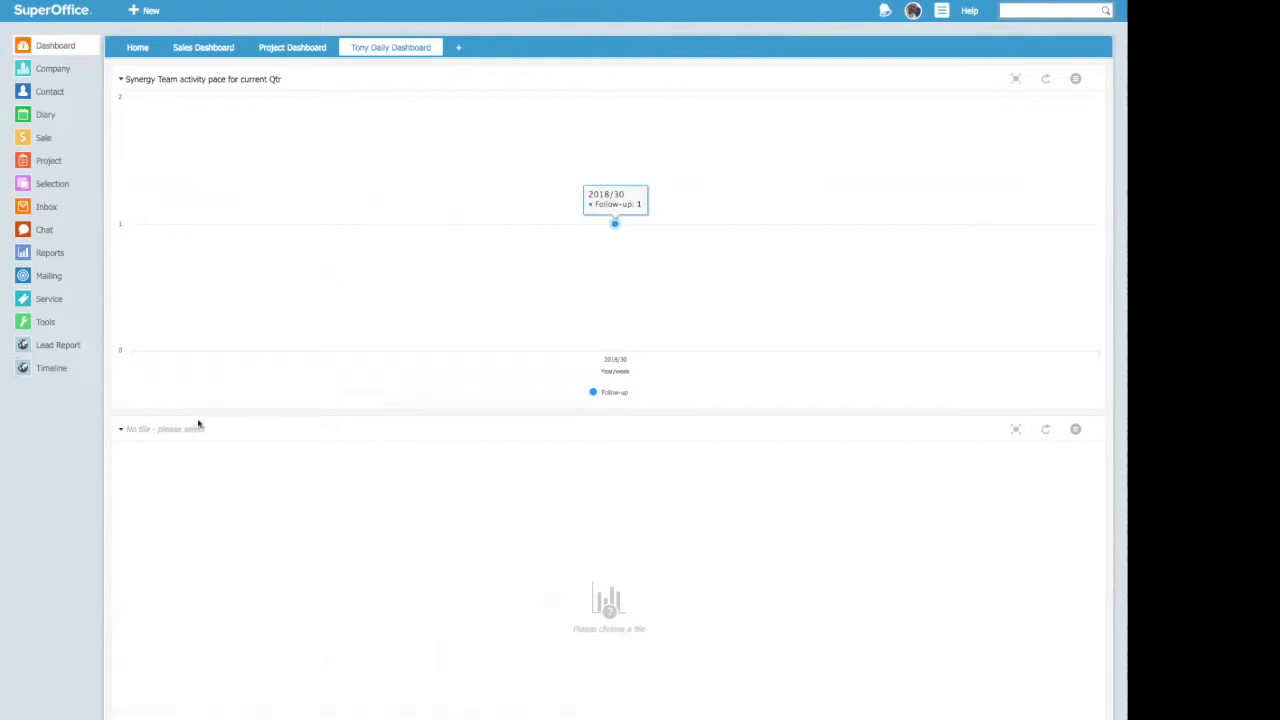
Step: Fill the dashboard's empty second tile with the activity tile "My documents by company business"
left_click(122, 432)
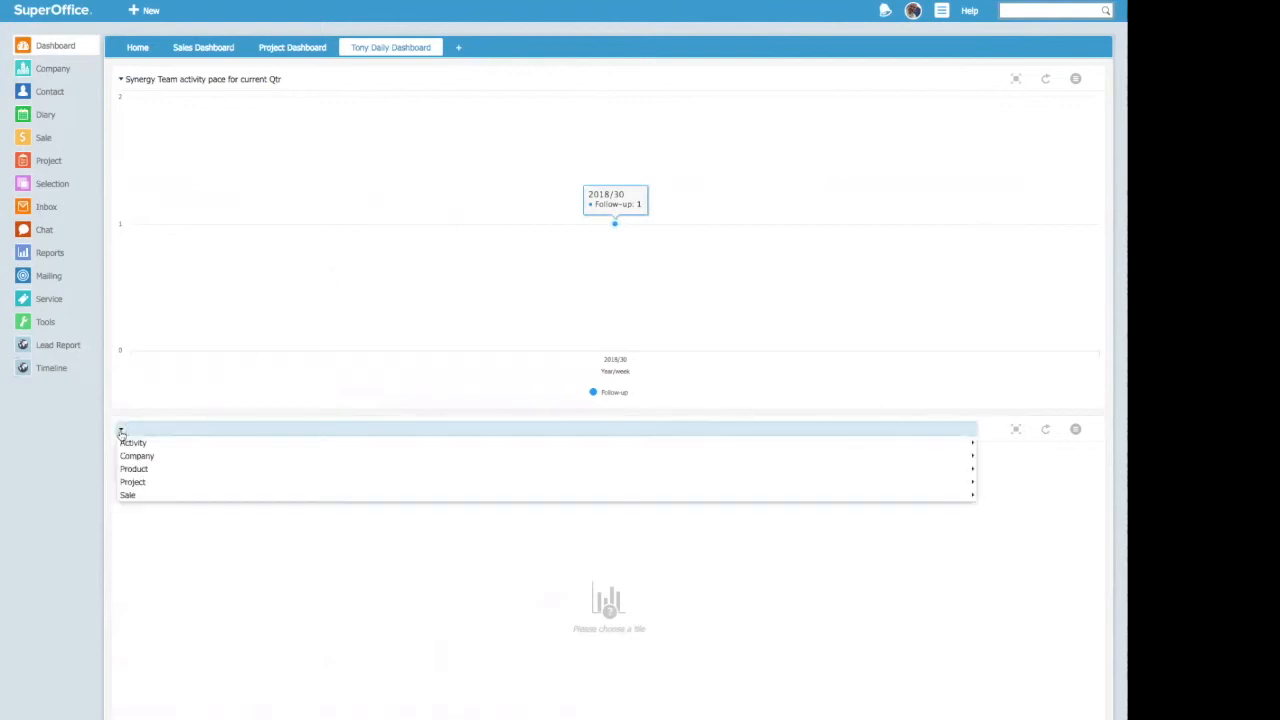
mouse_move(155, 444)
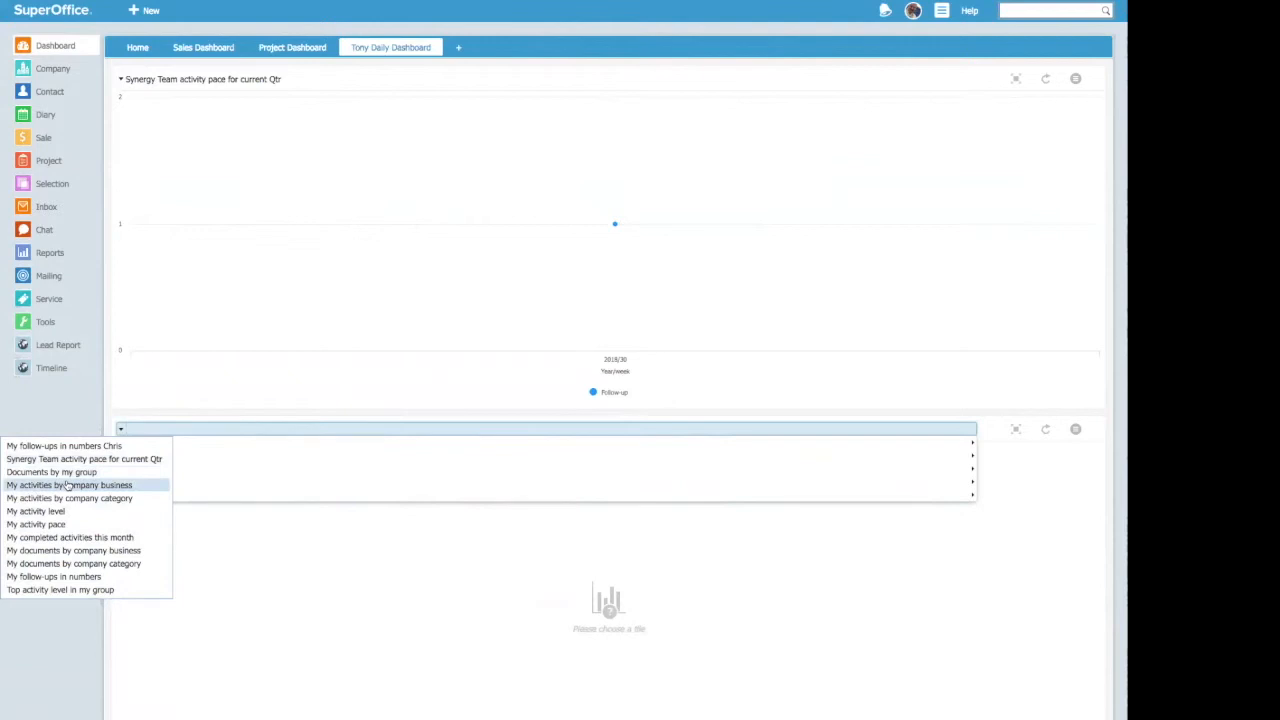
left_click(64, 551)
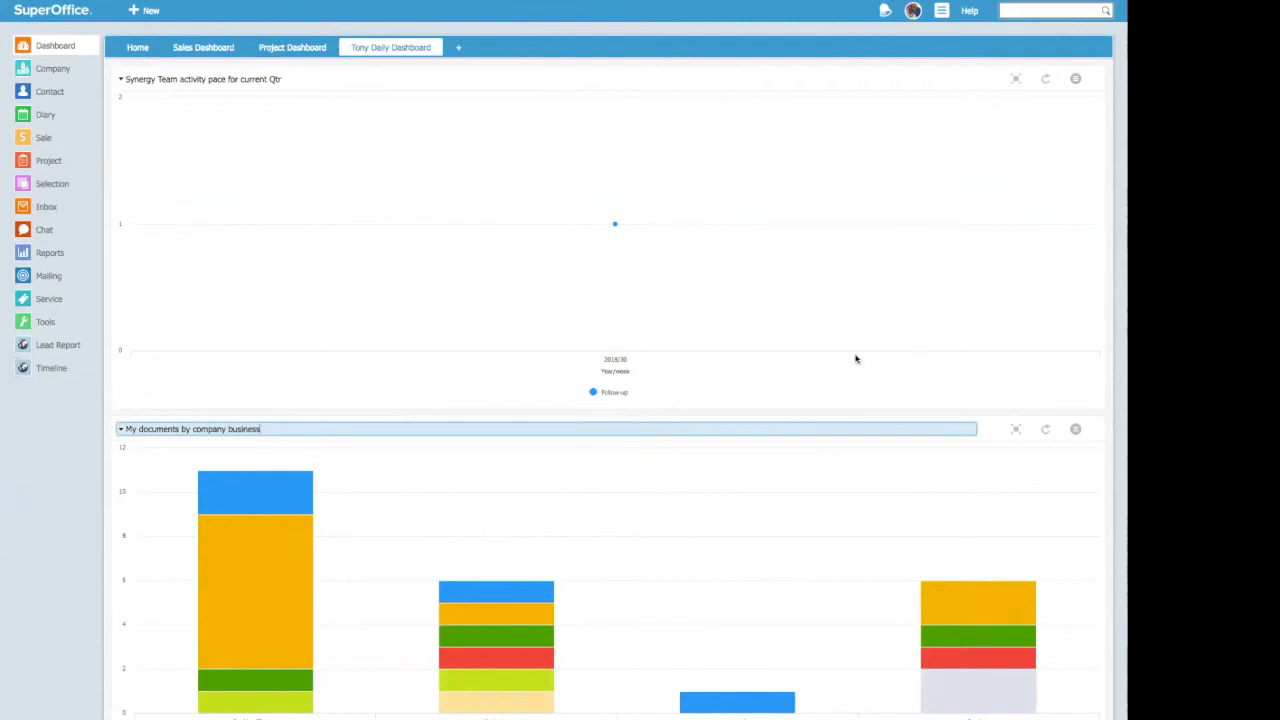
mouse_move(290, 628)
mouse_move(258, 712)
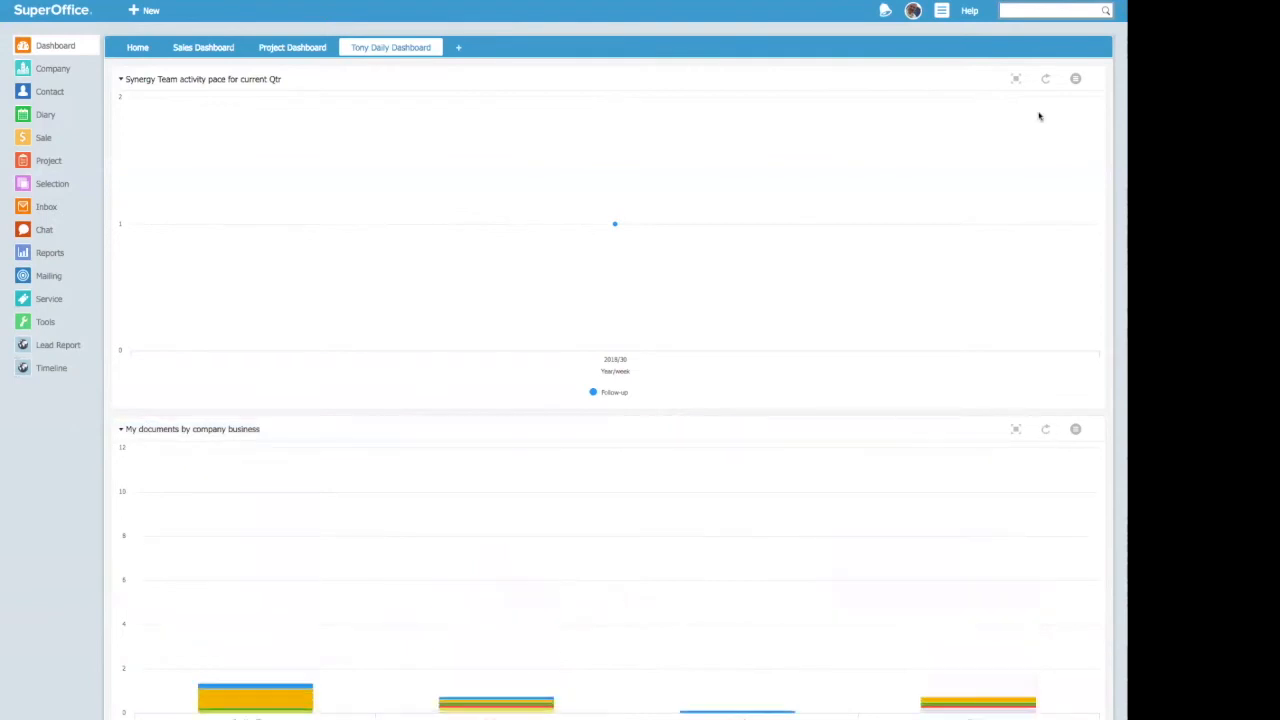
Step: Refresh the "Synergy Team activity pace for current Qtr" tile and examine its activity breakdown for 2018/07 and 2018/08
left_click(1047, 80)
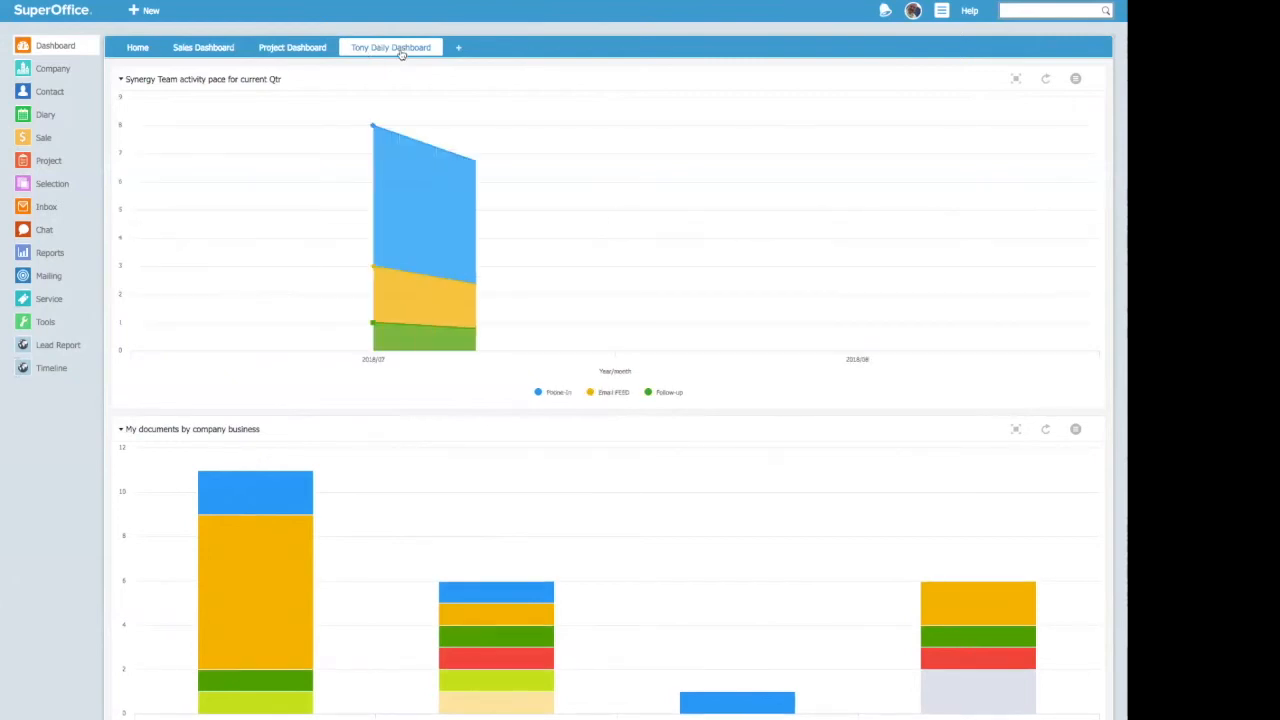
left_click(401, 54)
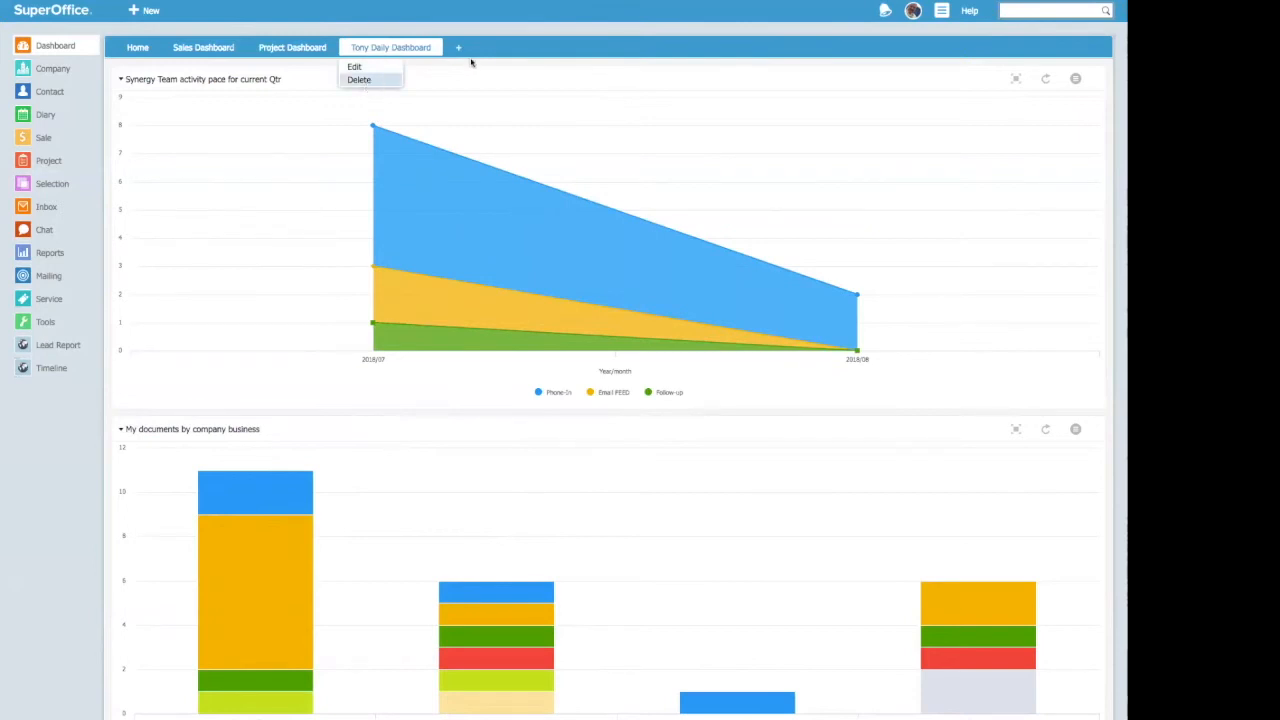
left_click(509, 41)
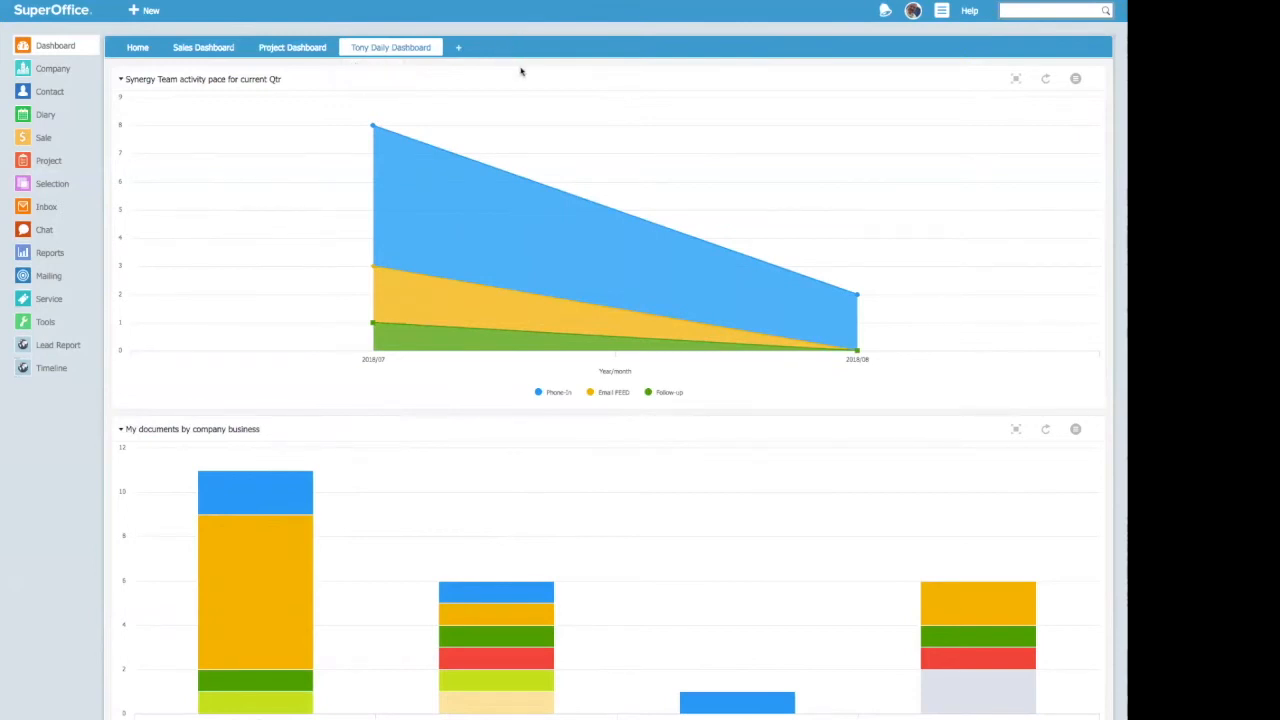
left_click(1046, 80)
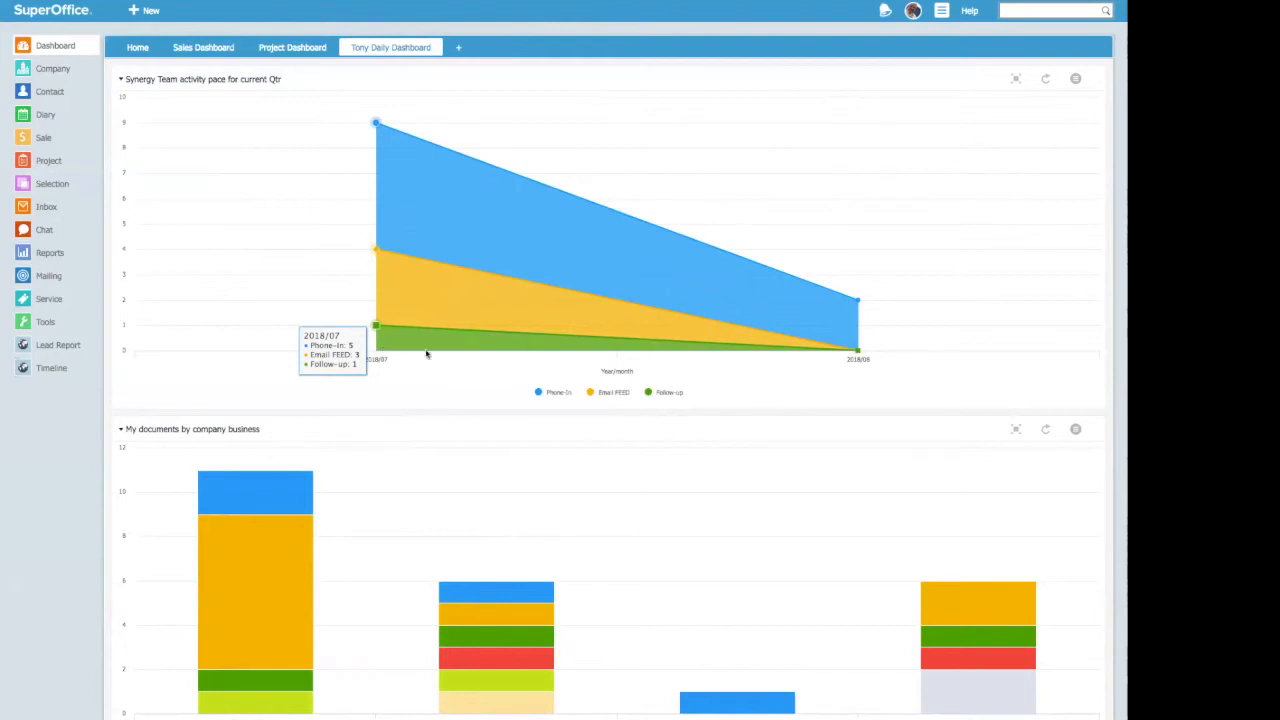
mouse_move(857, 355)
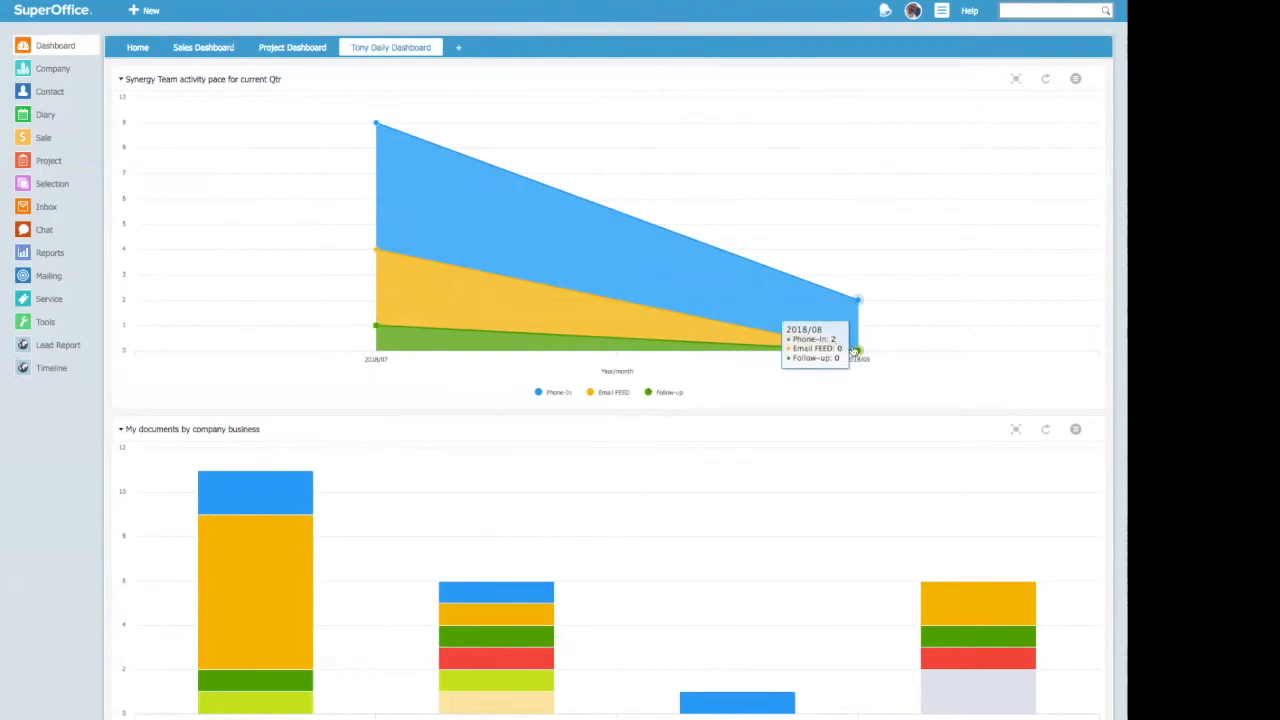
mouse_move(329, 111)
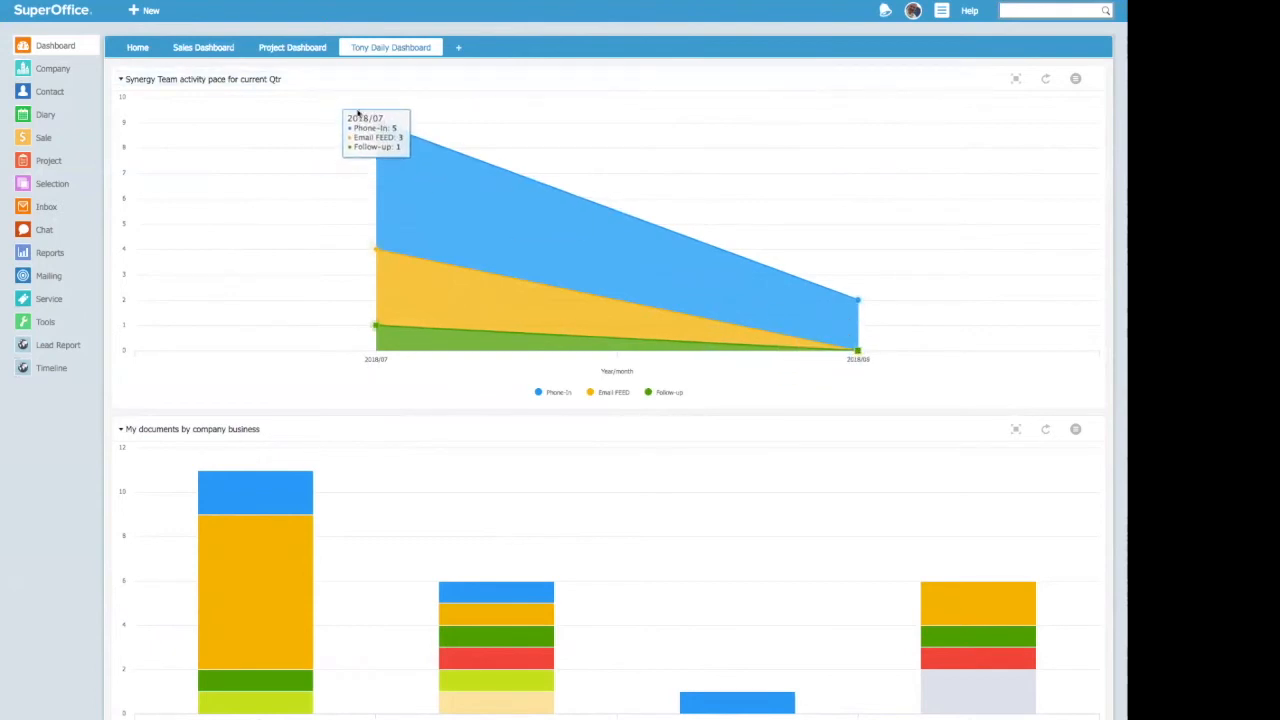
mouse_move(829, 287)
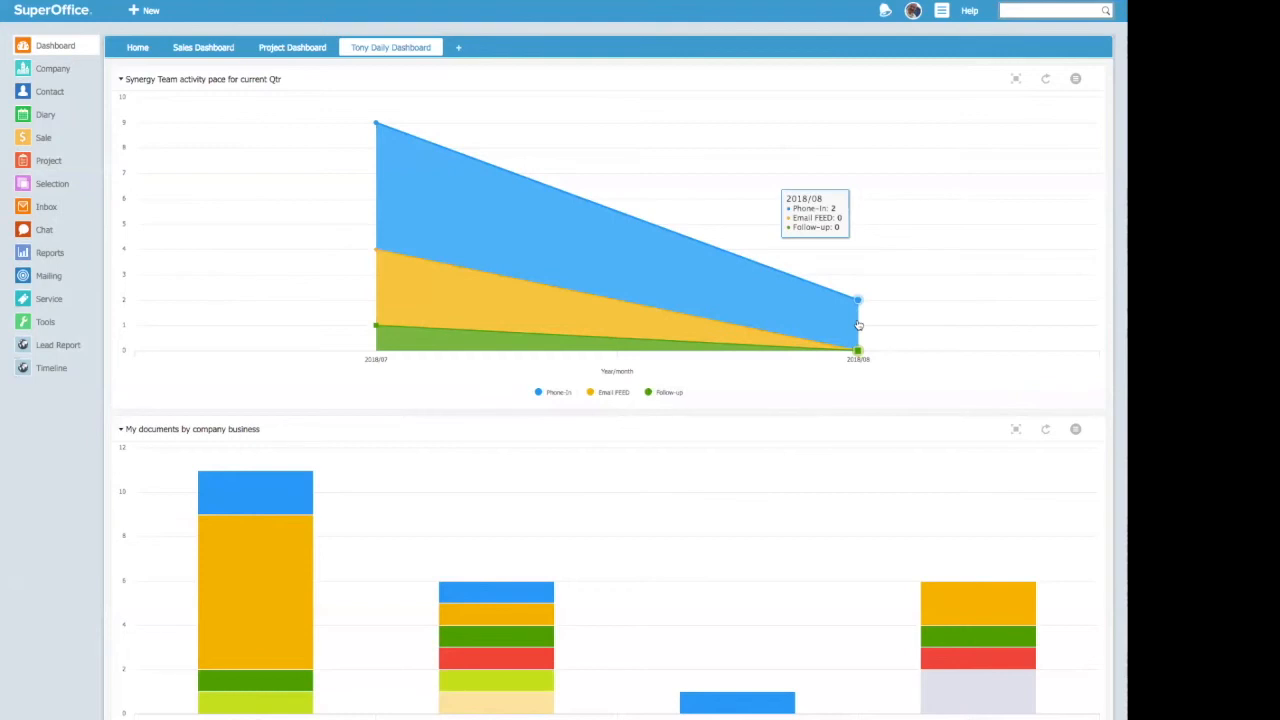
Step: Add a new dashboard named "Sales Overview" with the layout of four equal tiles
left_click(460, 47)
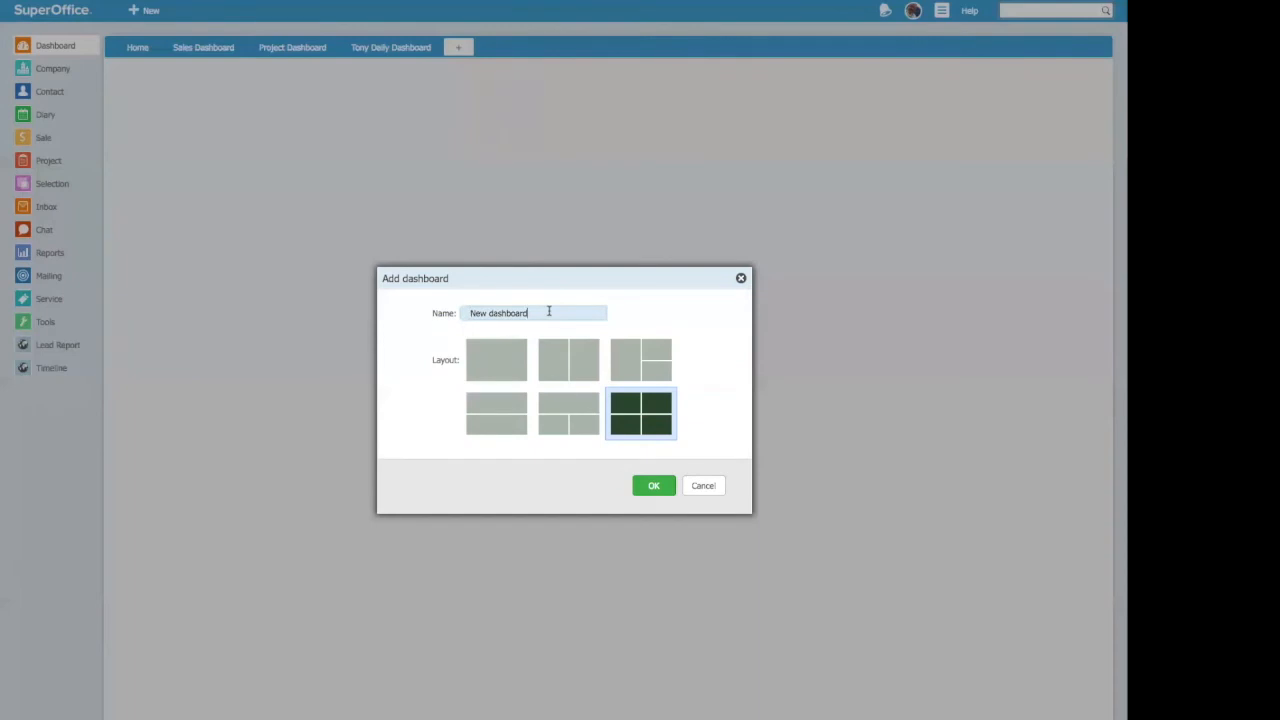
key("ctrl+a")
type("Sale")
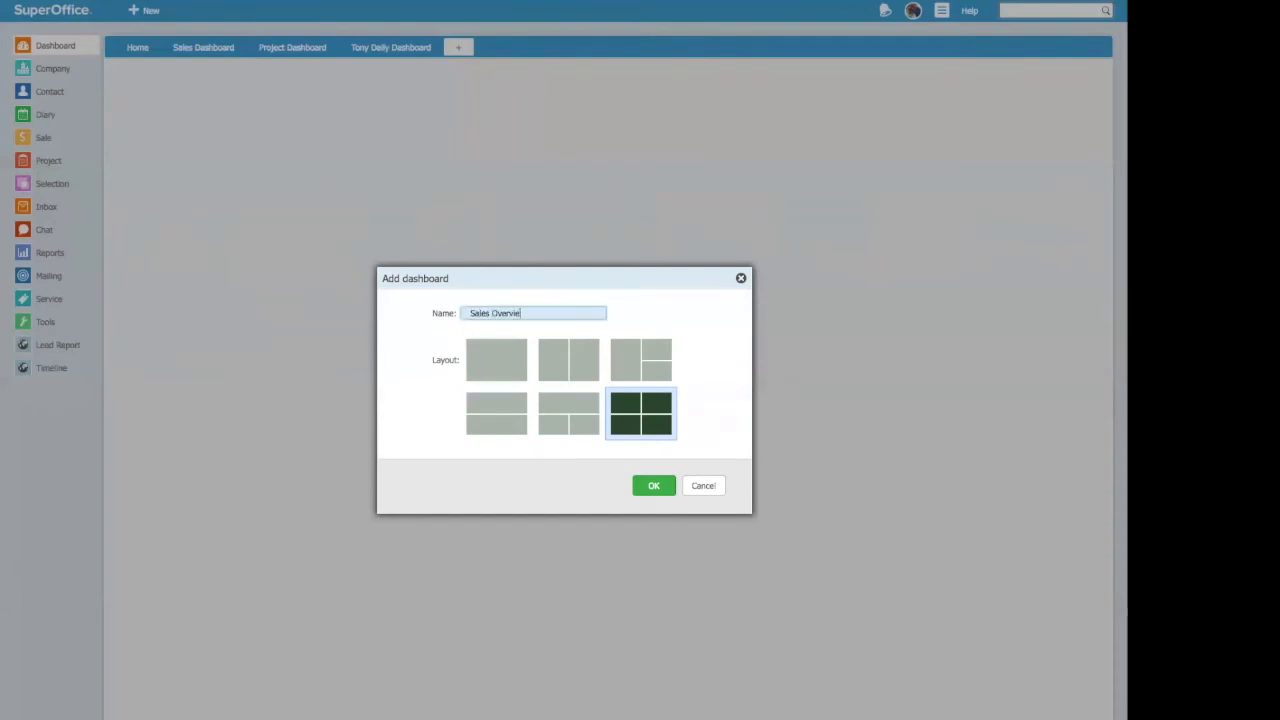
left_click(641, 418)
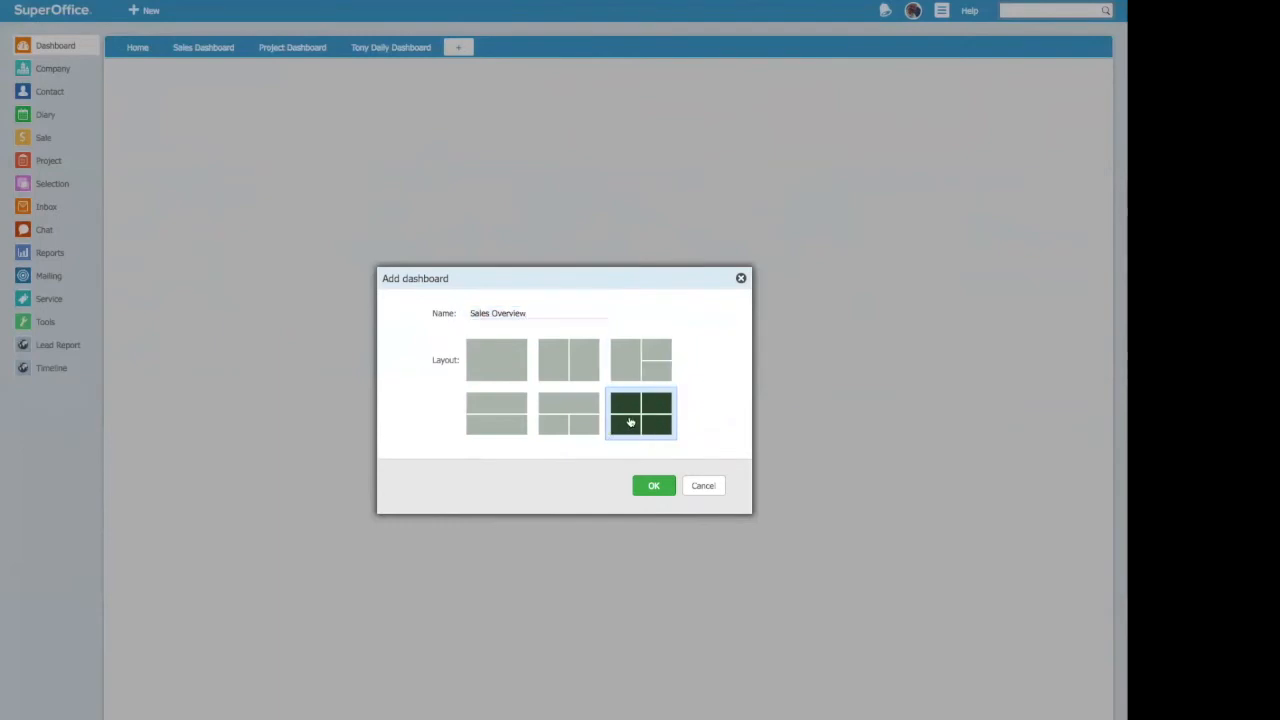
left_click(655, 487)
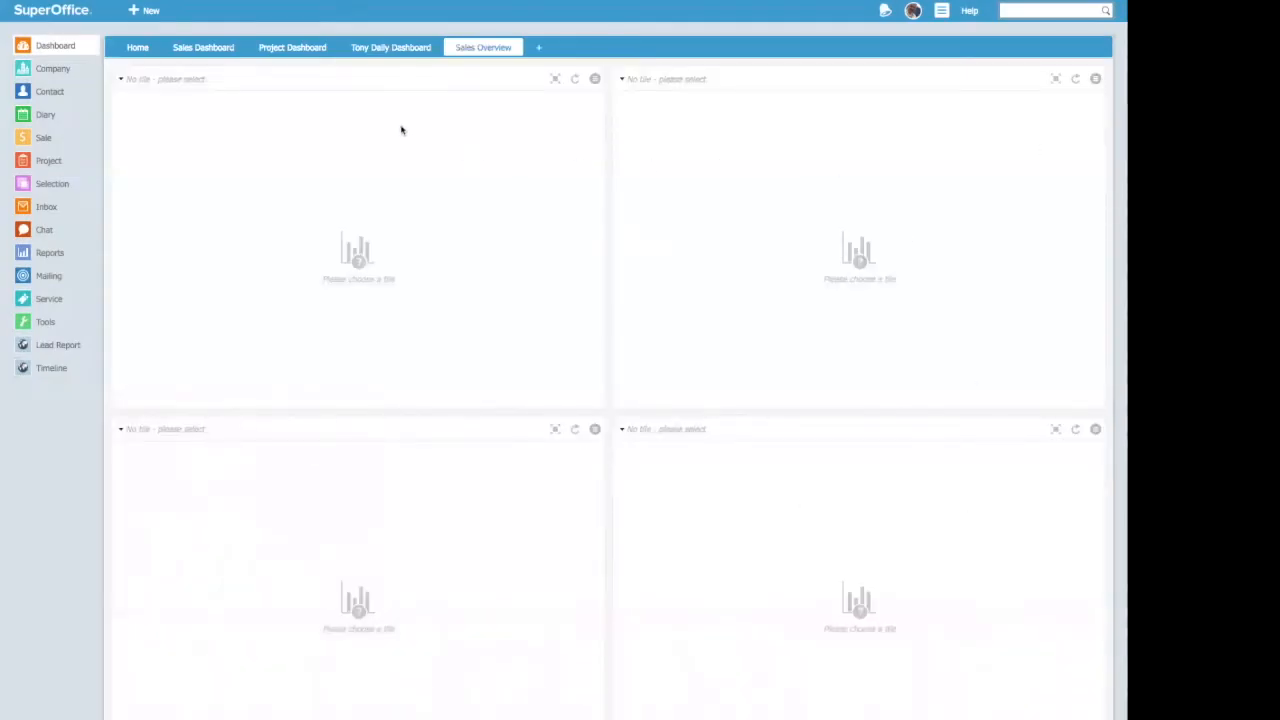
Step: Fill the first empty tile of the Sales Overview dashboard with the sale tile "My forecast"
left_click(121, 78)
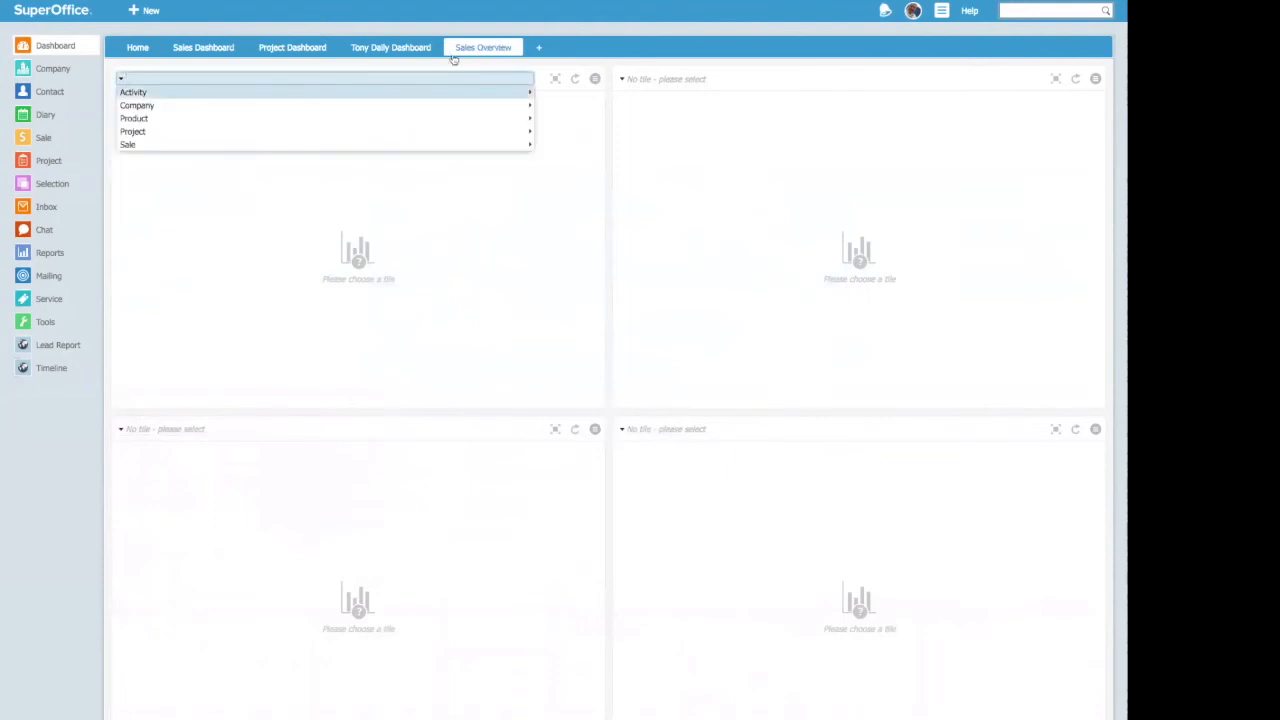
mouse_move(139, 146)
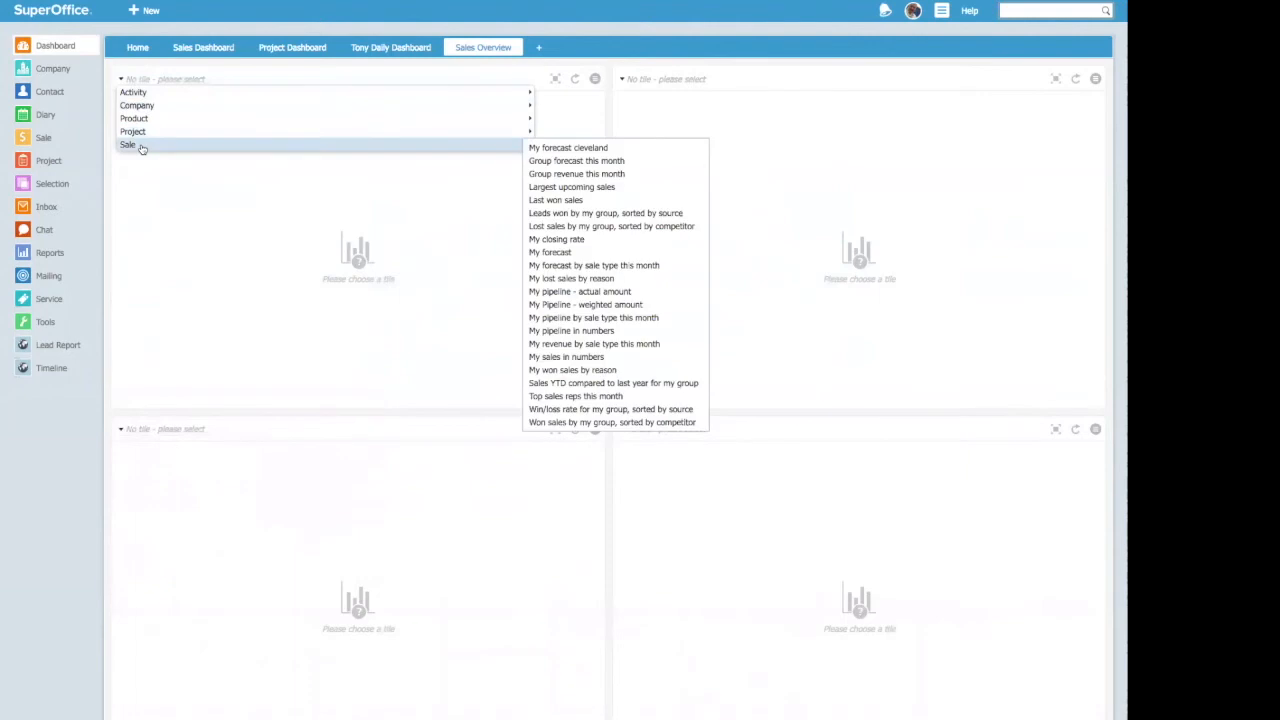
left_click(587, 251)
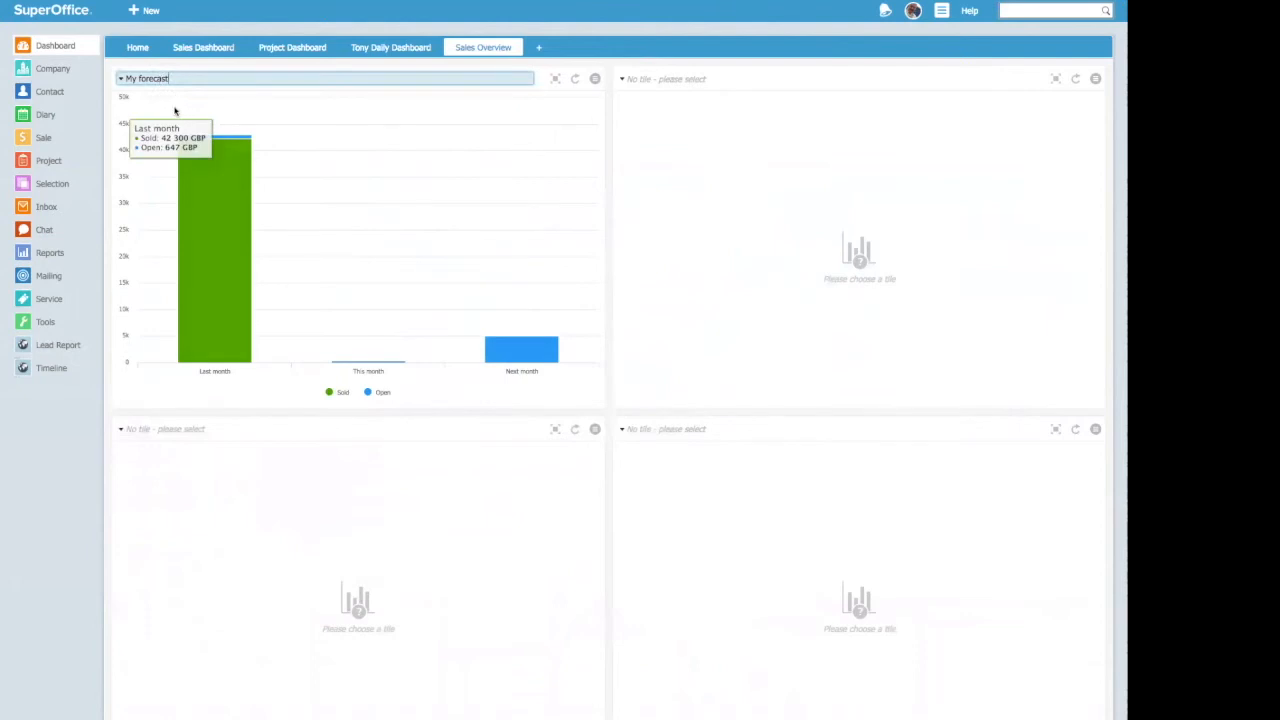
left_click(1095, 80)
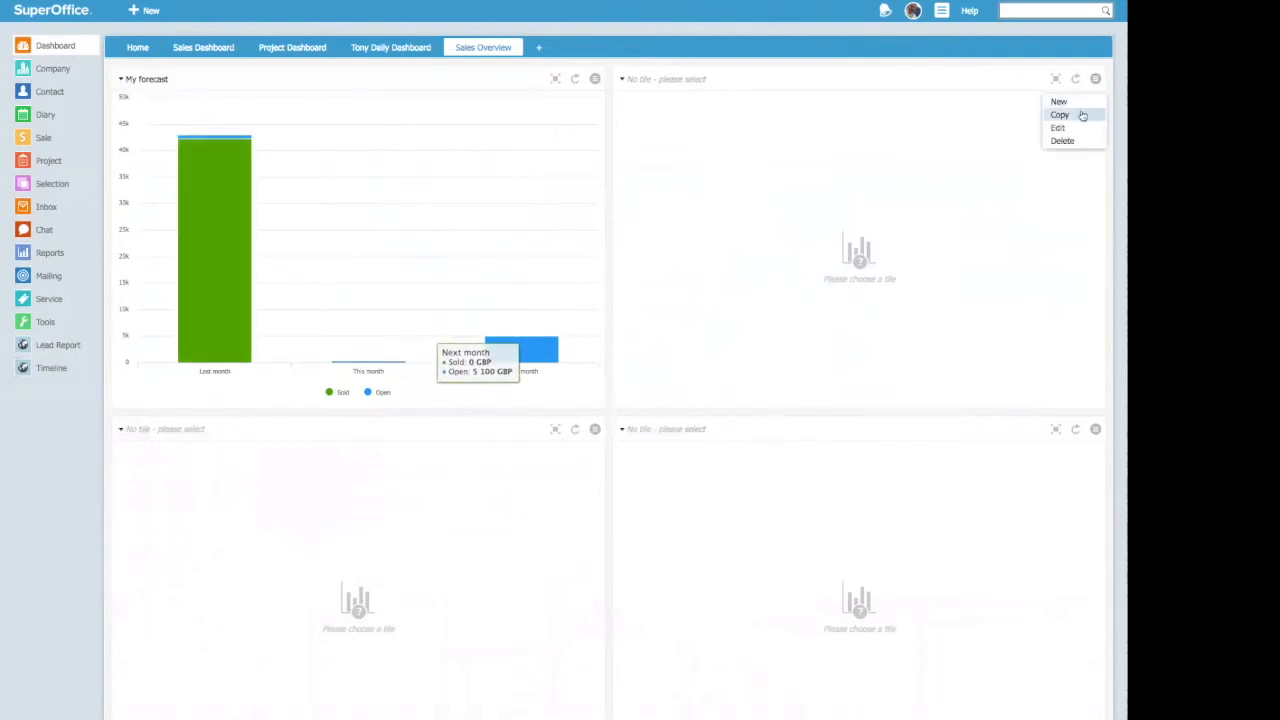
left_click(1080, 118)
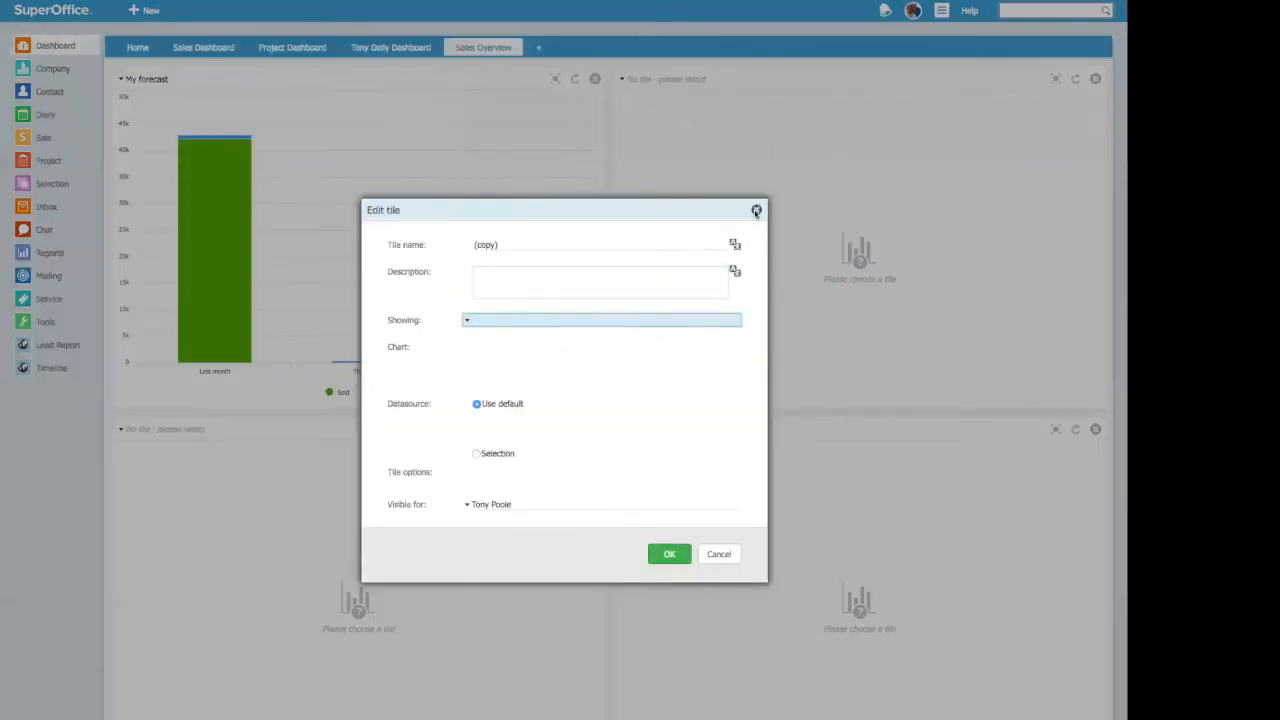
left_click(756, 211)
Step: Choose the sale tile "My forecast" for the empty tile beside the existing forecast chart
left_click(641, 80)
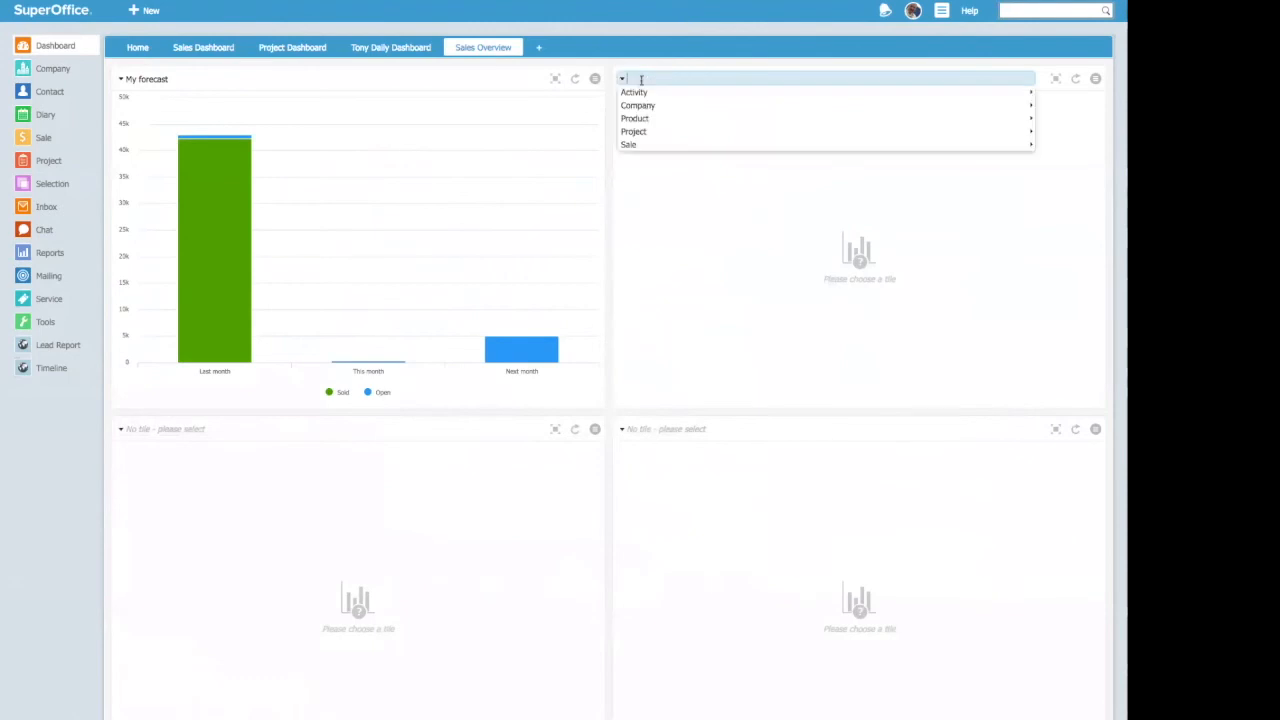
mouse_move(634, 148)
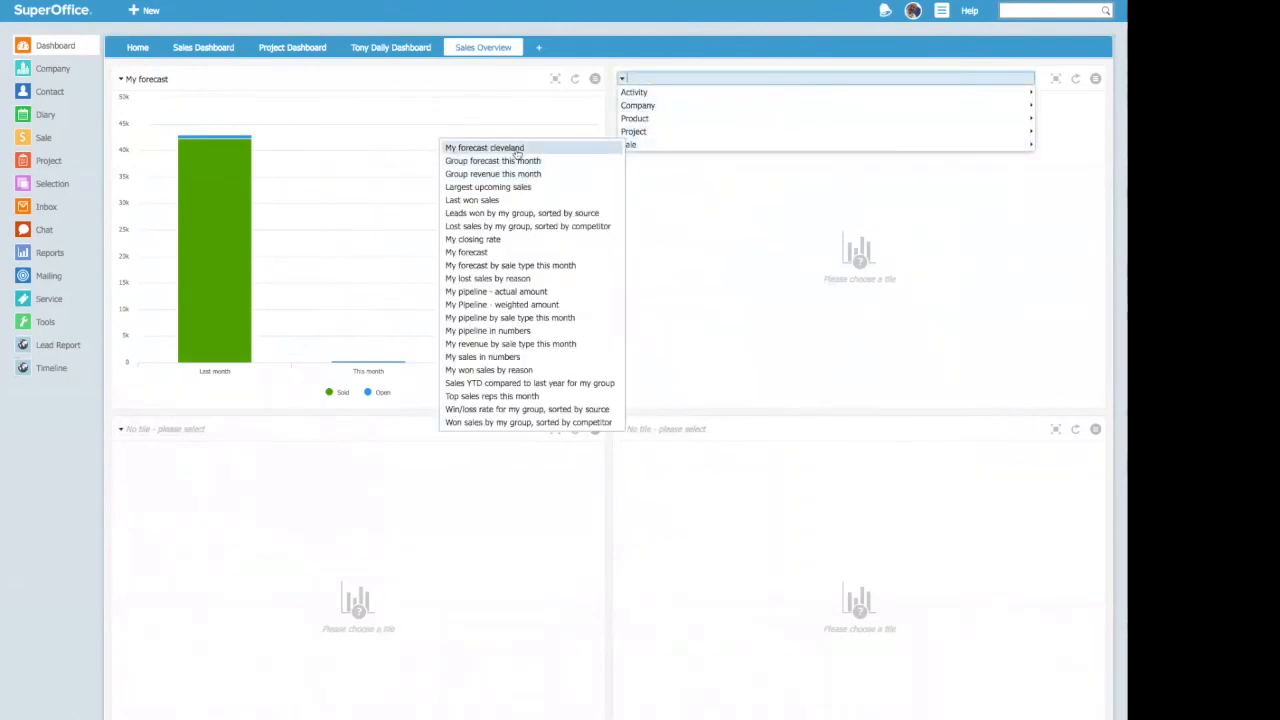
left_click(511, 254)
Step: Copy the second "My forecast" tile and name the copy "Synergy Technology Forecast"
left_click(1095, 79)
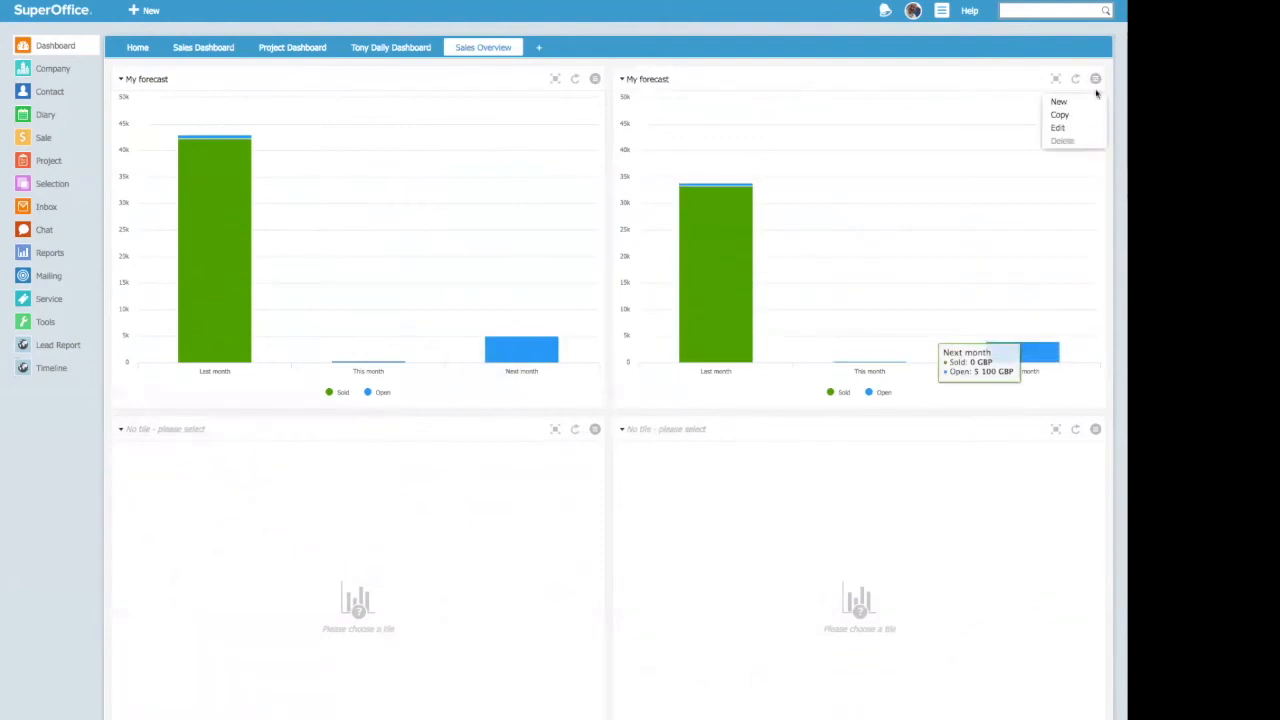
left_click(1060, 114)
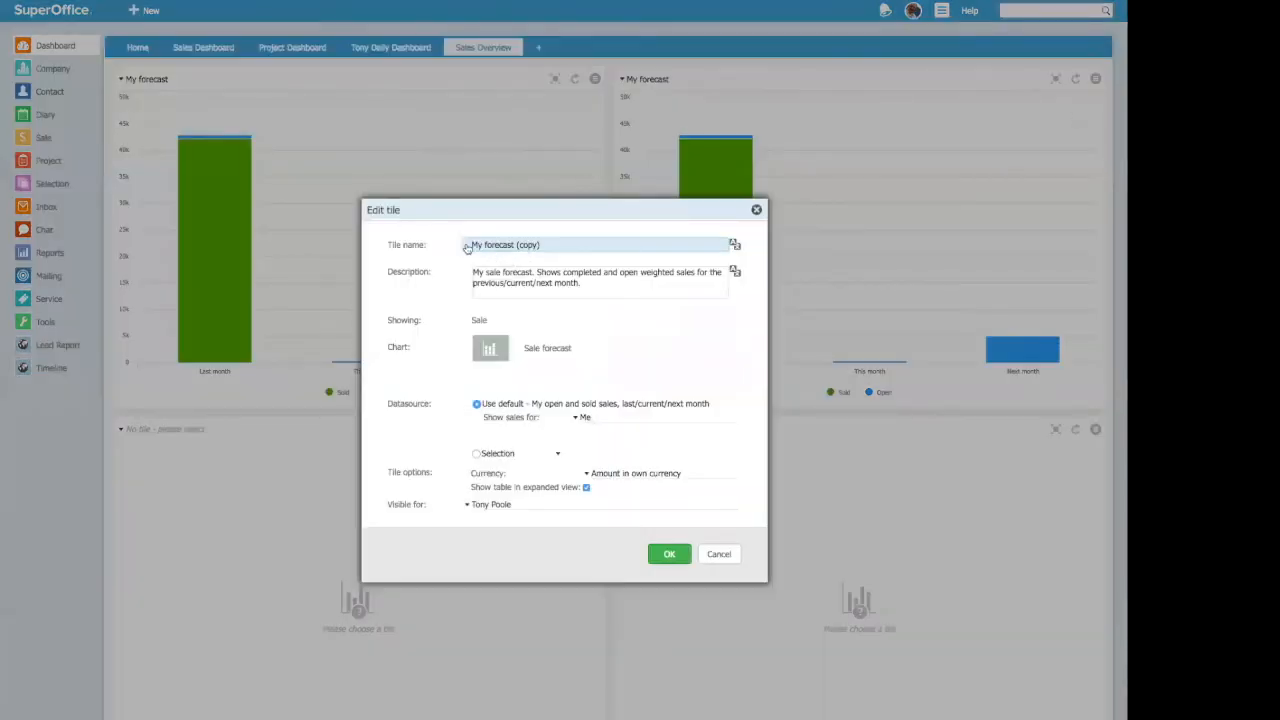
left_click_drag(481, 245, 455, 246)
type("Synergy Technology F")
key("Delete")
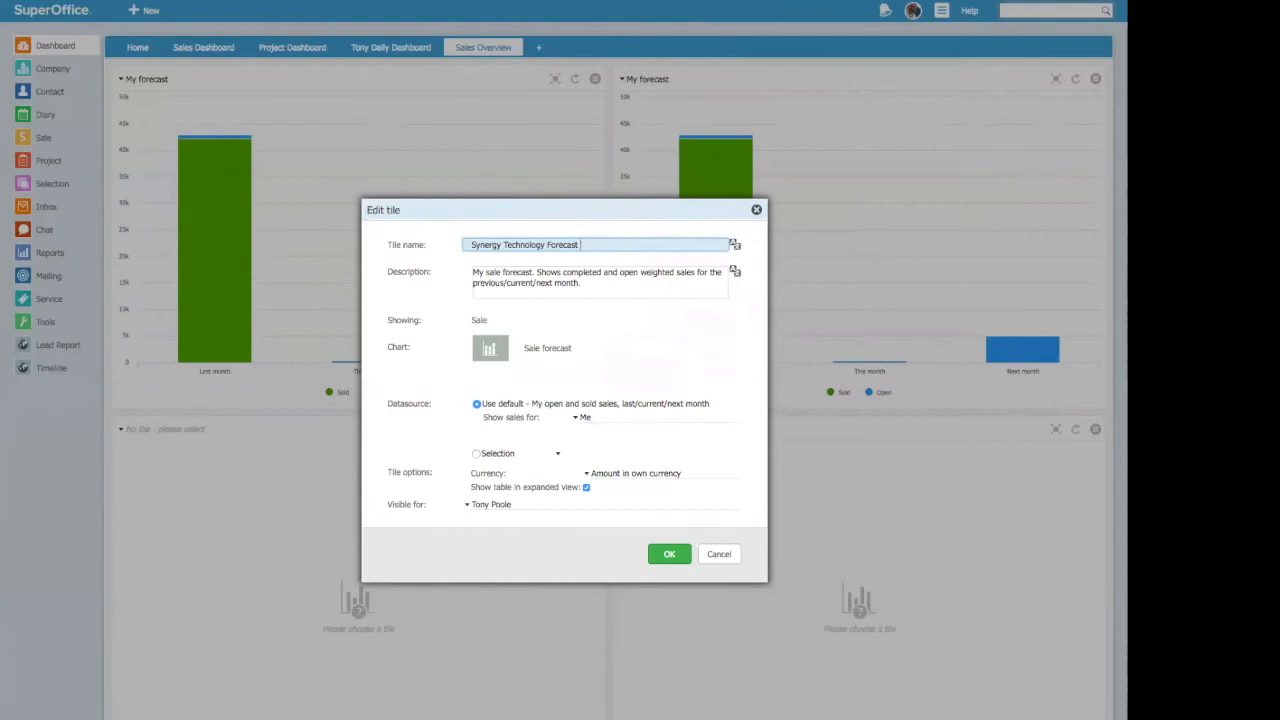
Step: Change the start of the copy's description to "Team Synergy Forecast" and set its default datasource to show sales for All
left_click(607, 284)
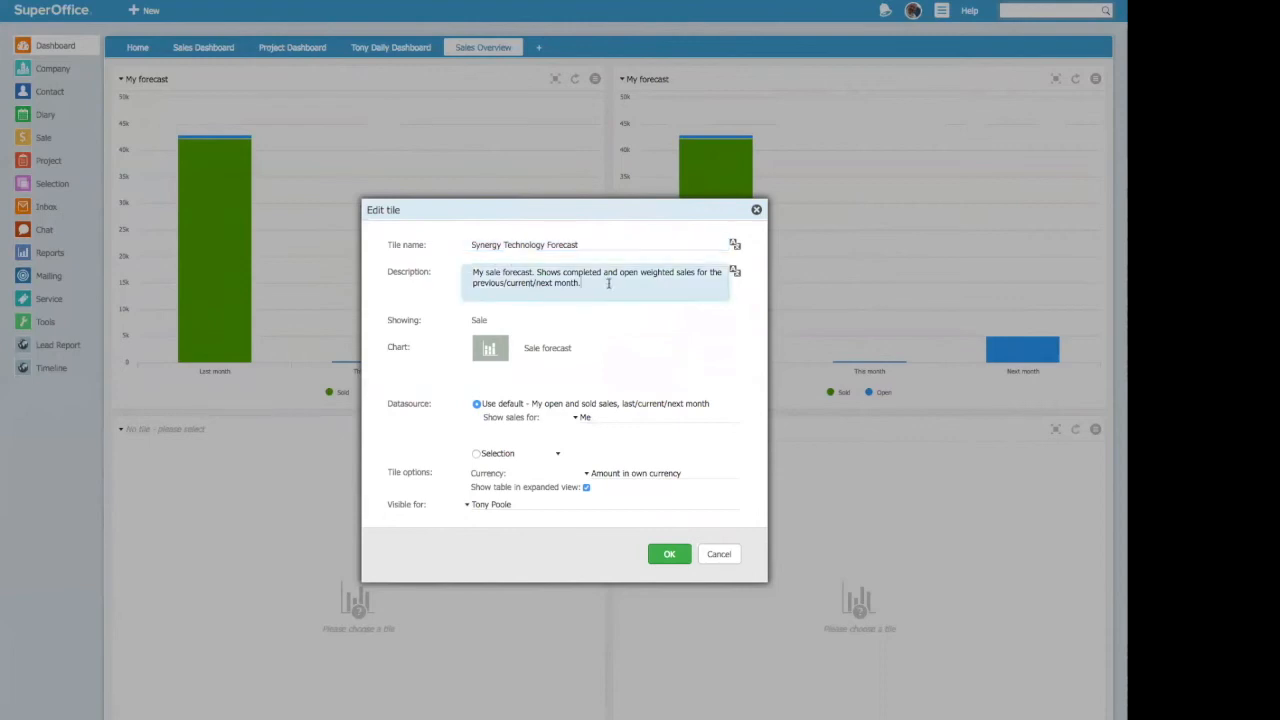
left_click_drag(501, 271, 466, 270)
type("Team Synergy")
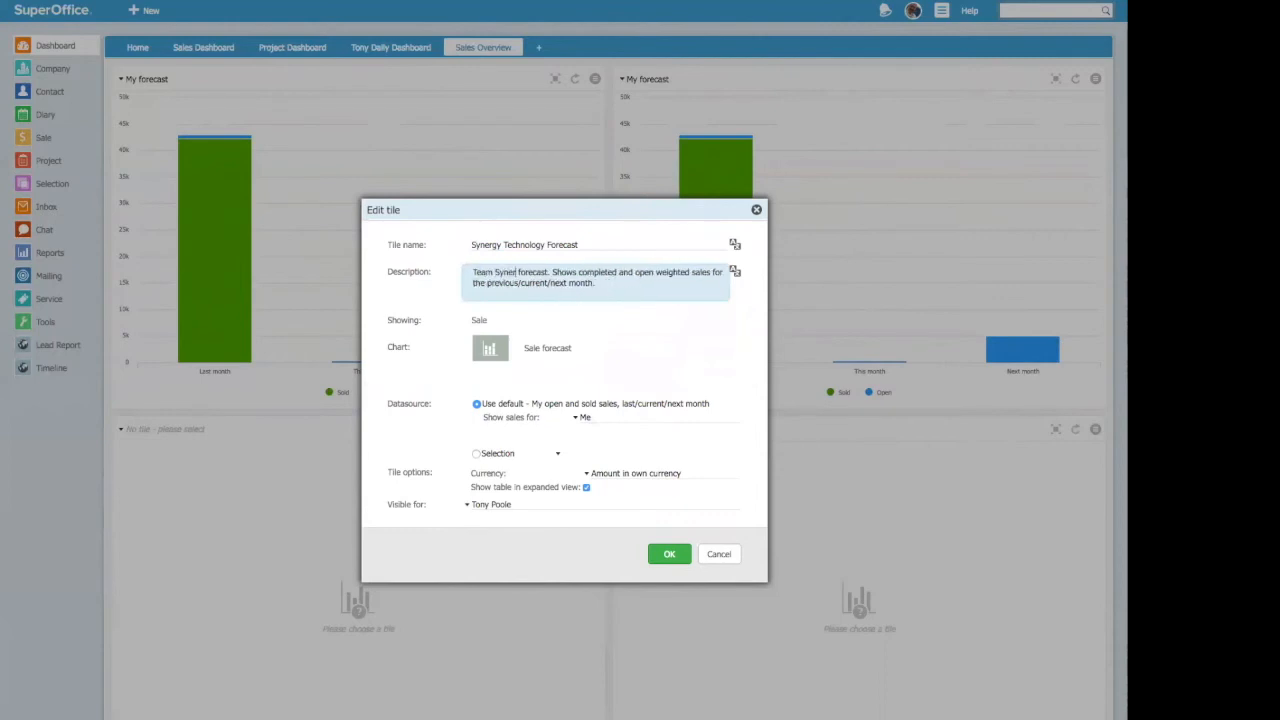
key("Delete")
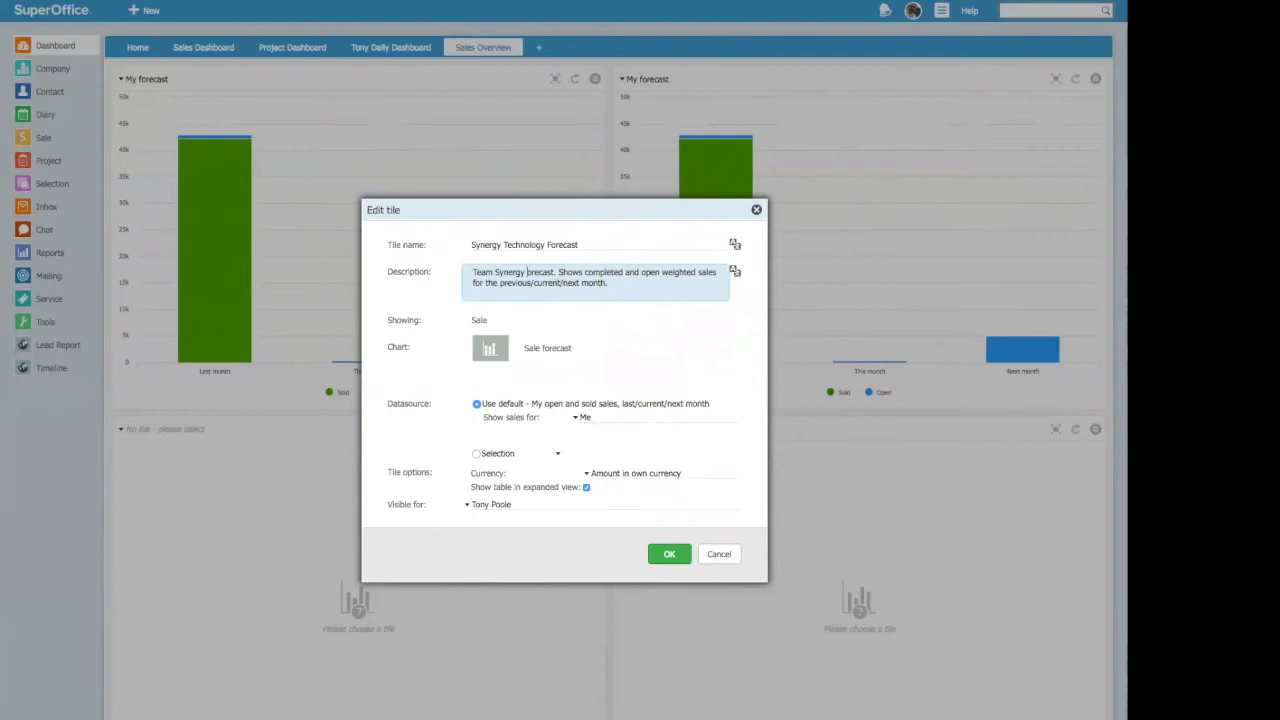
type("F")
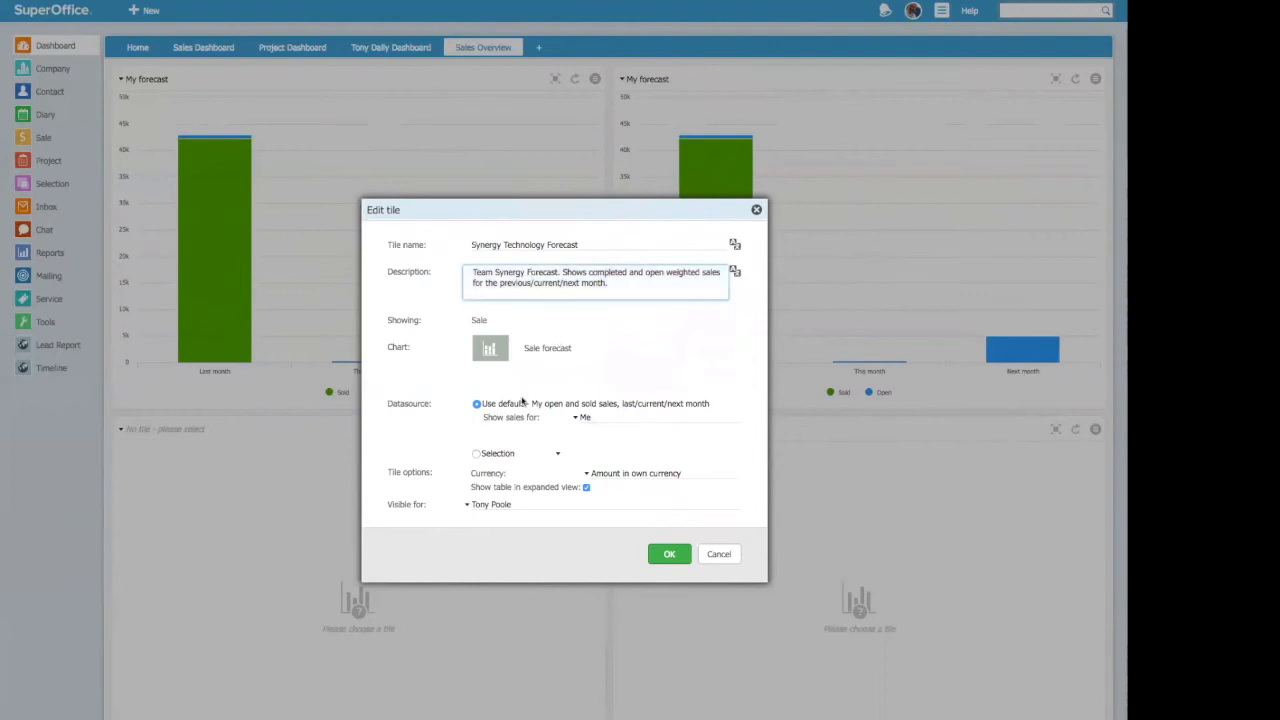
left_click(583, 417)
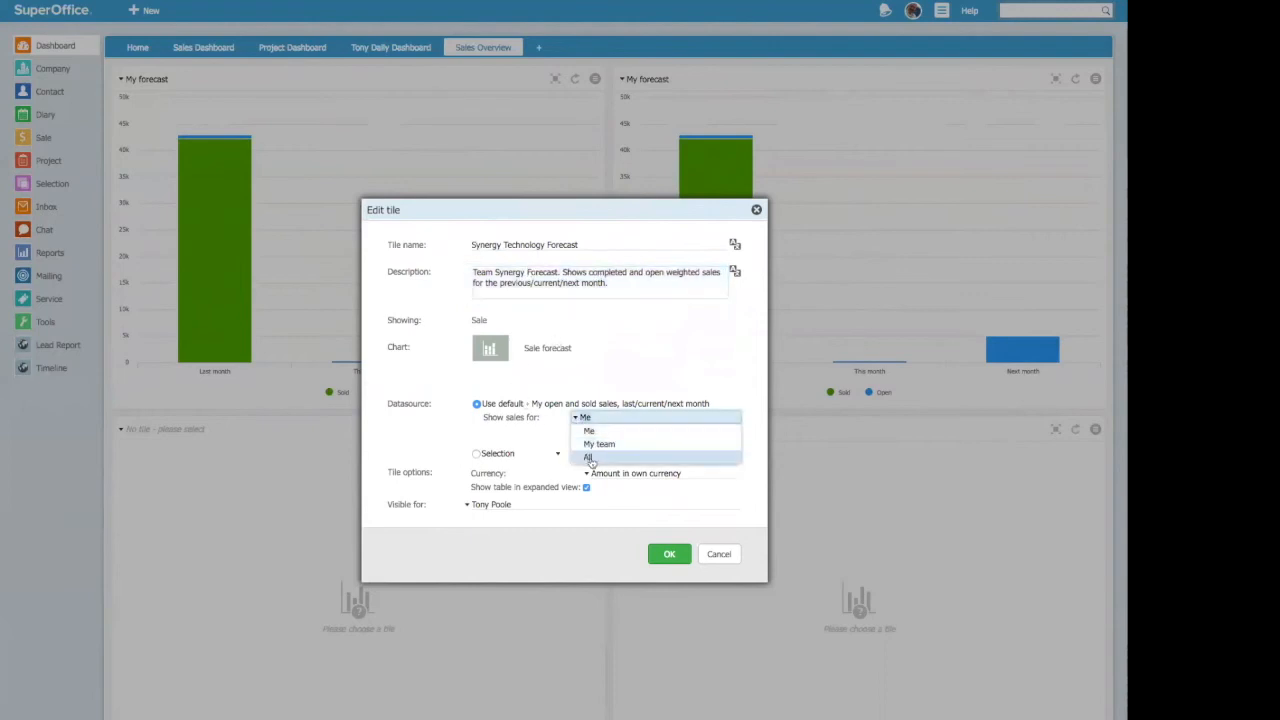
left_click(590, 458)
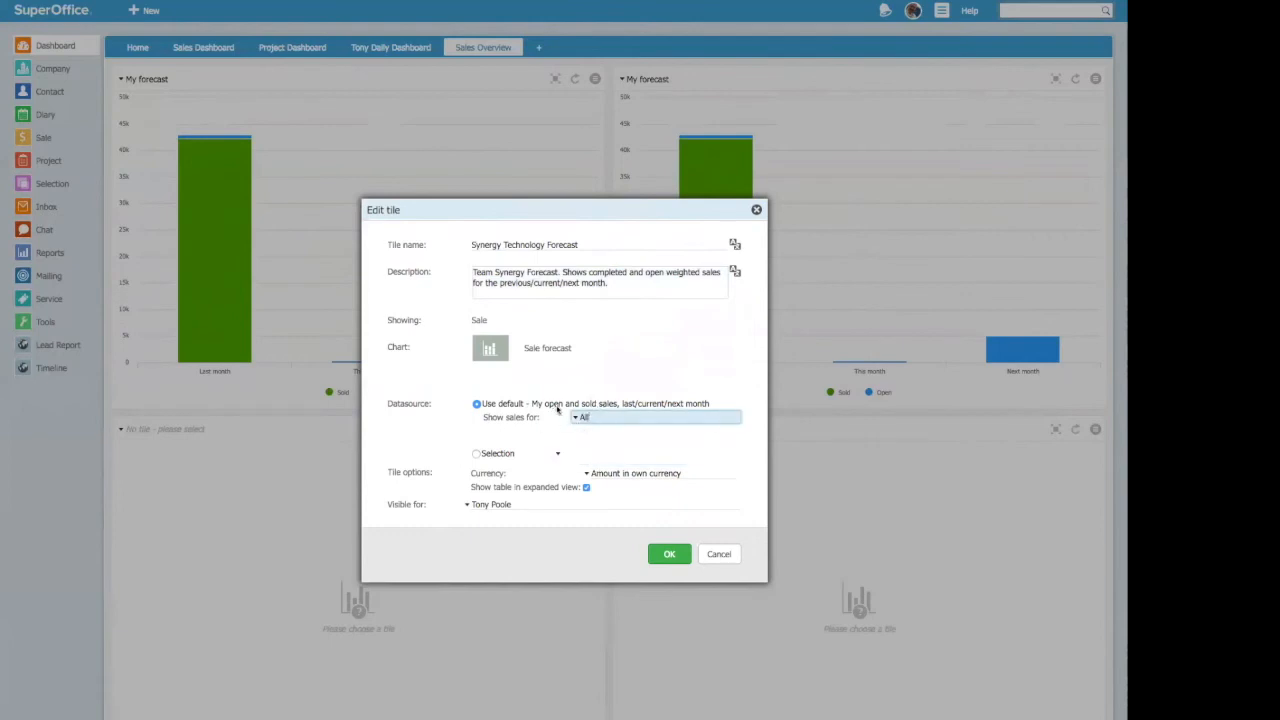
Step: Keep the currency as Amount in own currency, make the Synergy Technology Forecast tile visible for All, and save it
left_click(587, 474)
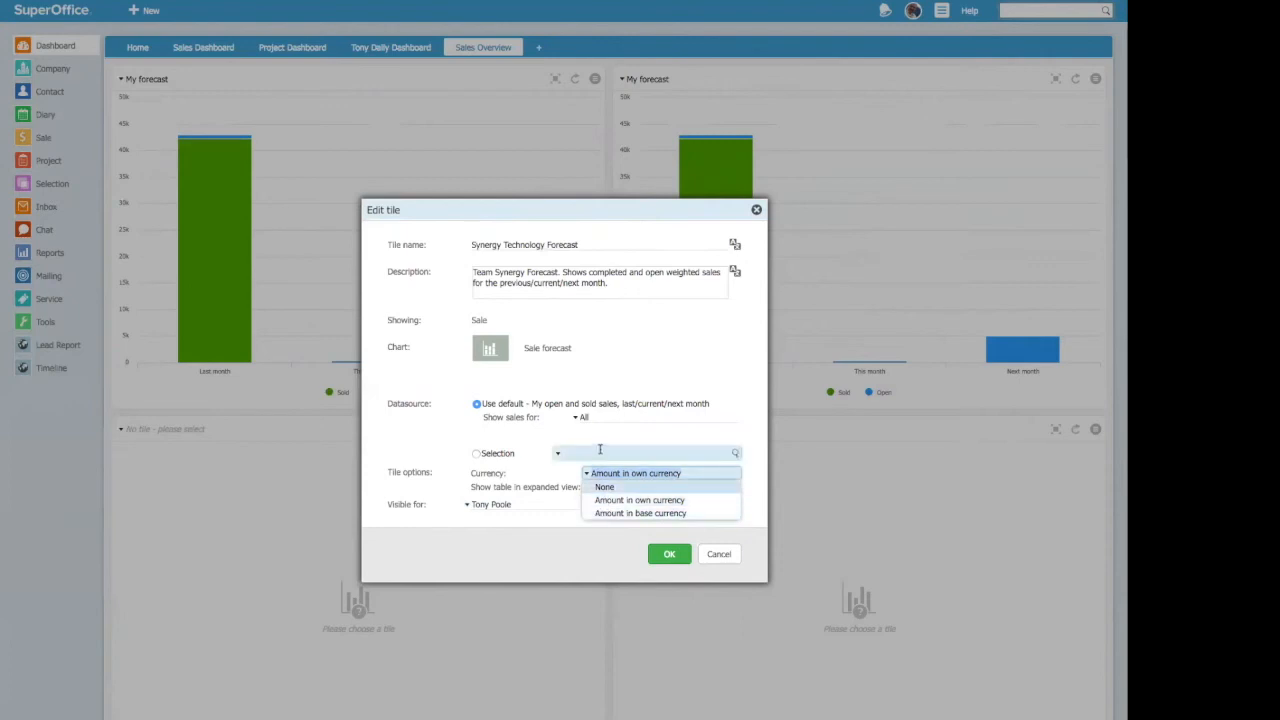
left_click(545, 441)
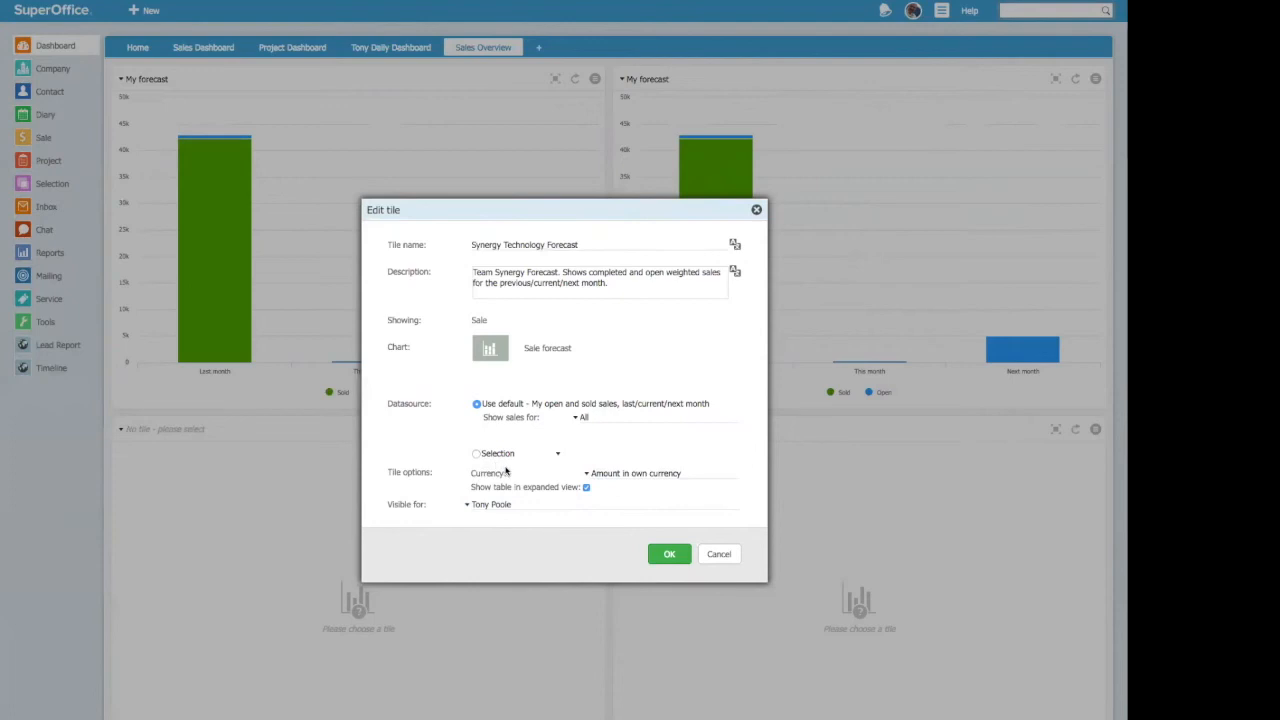
left_click(466, 511)
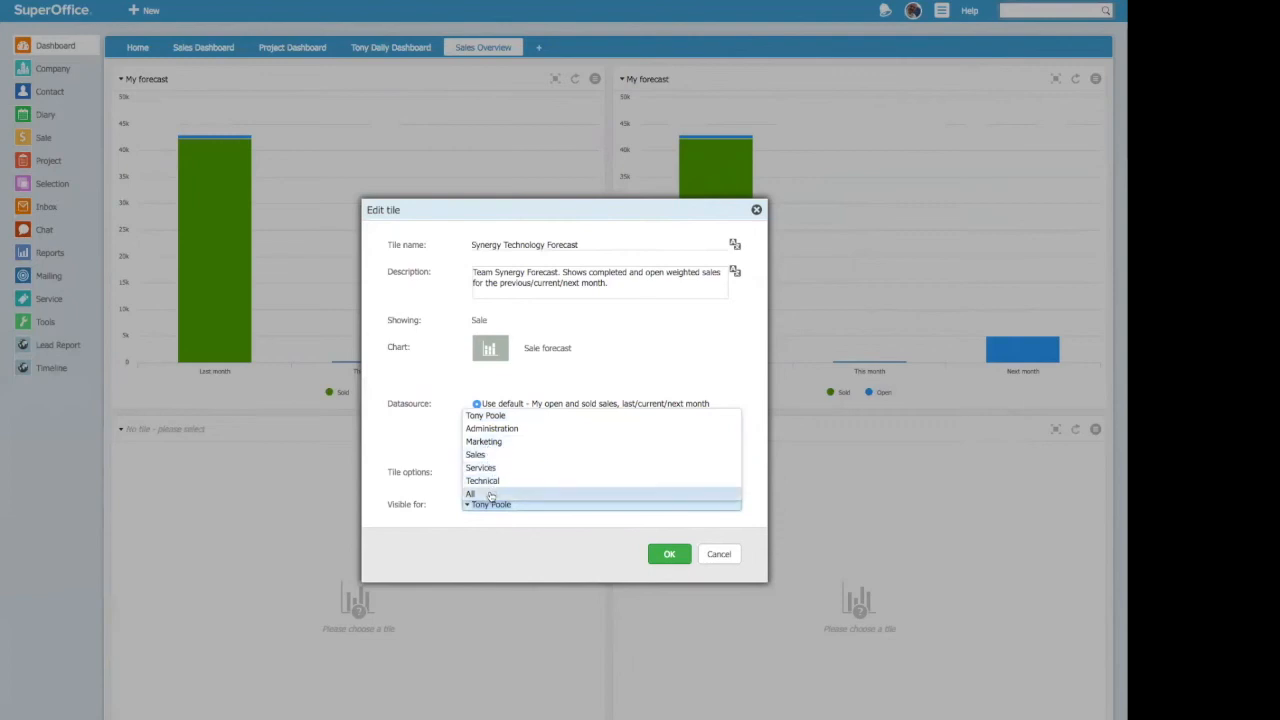
left_click(485, 493)
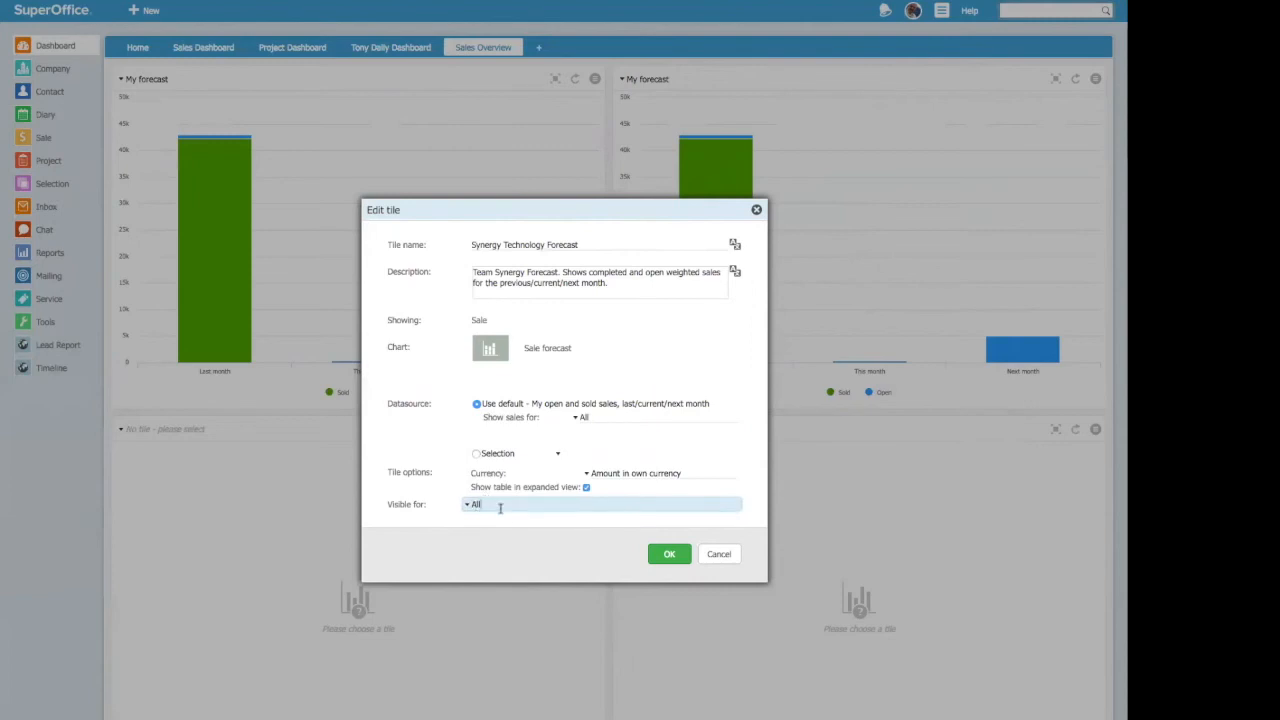
left_click(674, 555)
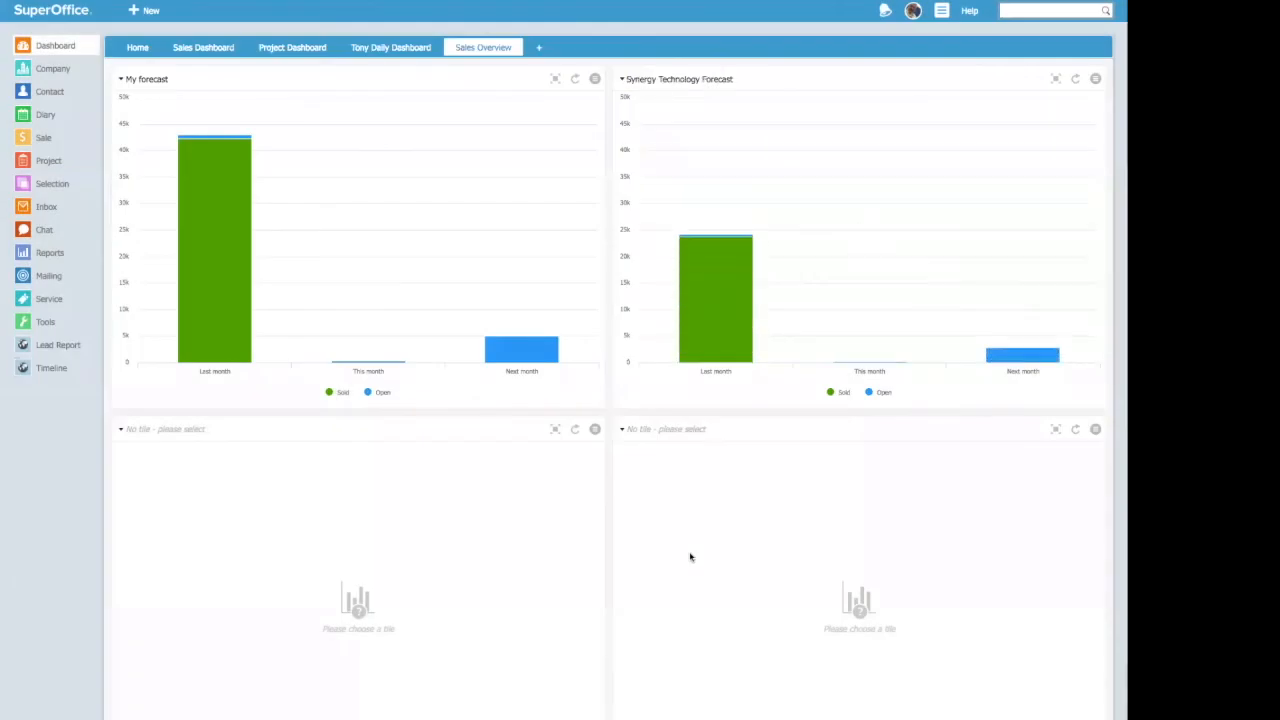
Step: Fill the empty tile below "My forecast" with the sale tile "Largest upcoming sales"
mouse_move(685, 328)
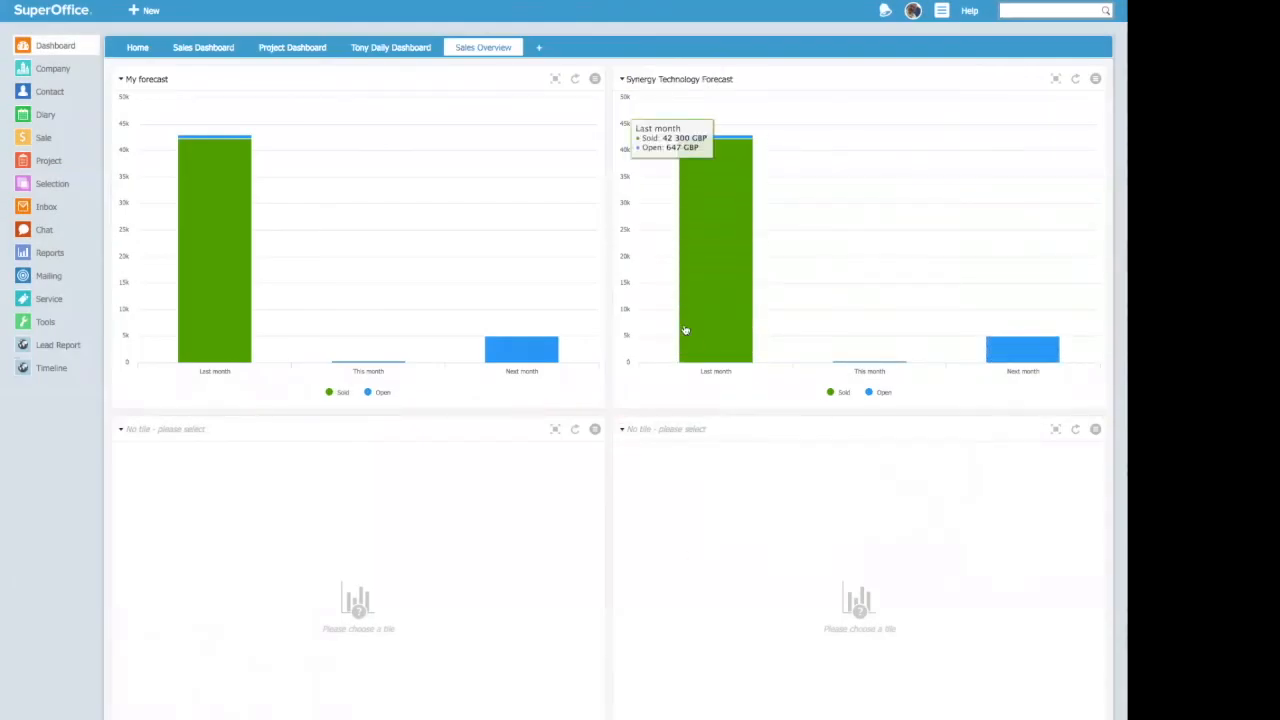
mouse_move(917, 297)
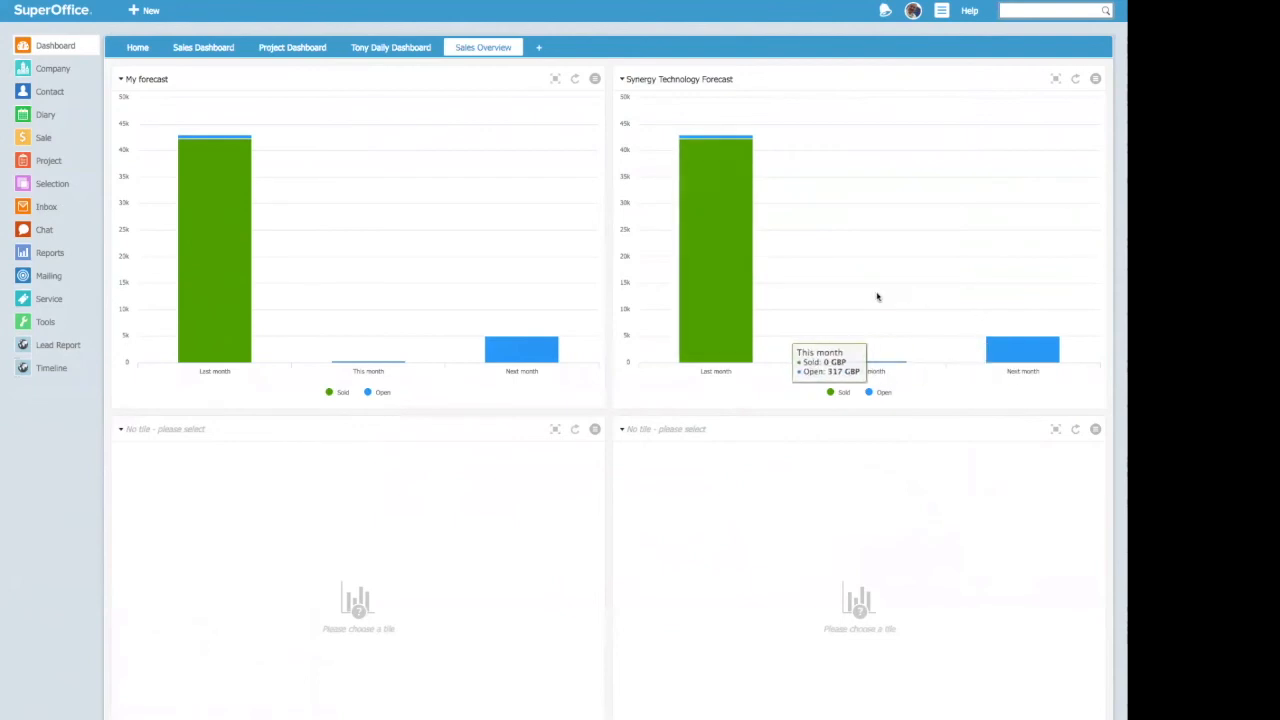
mouse_move(750, 271)
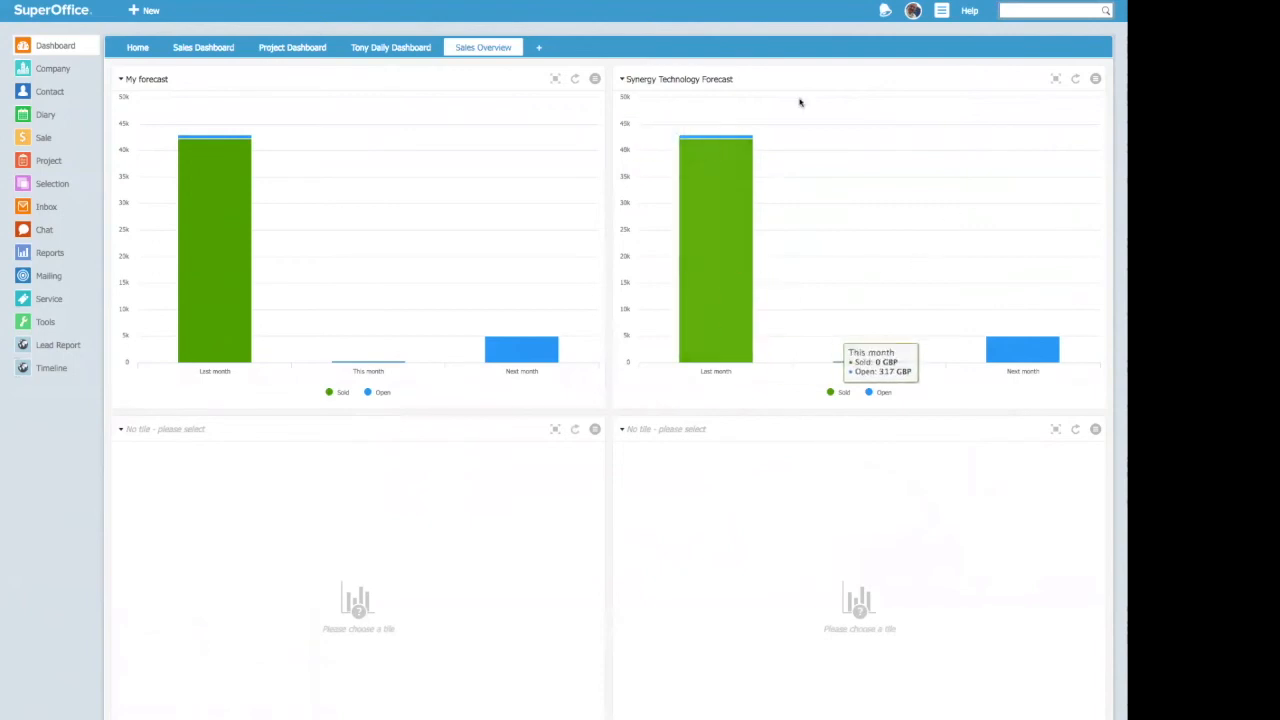
mouse_move(1003, 313)
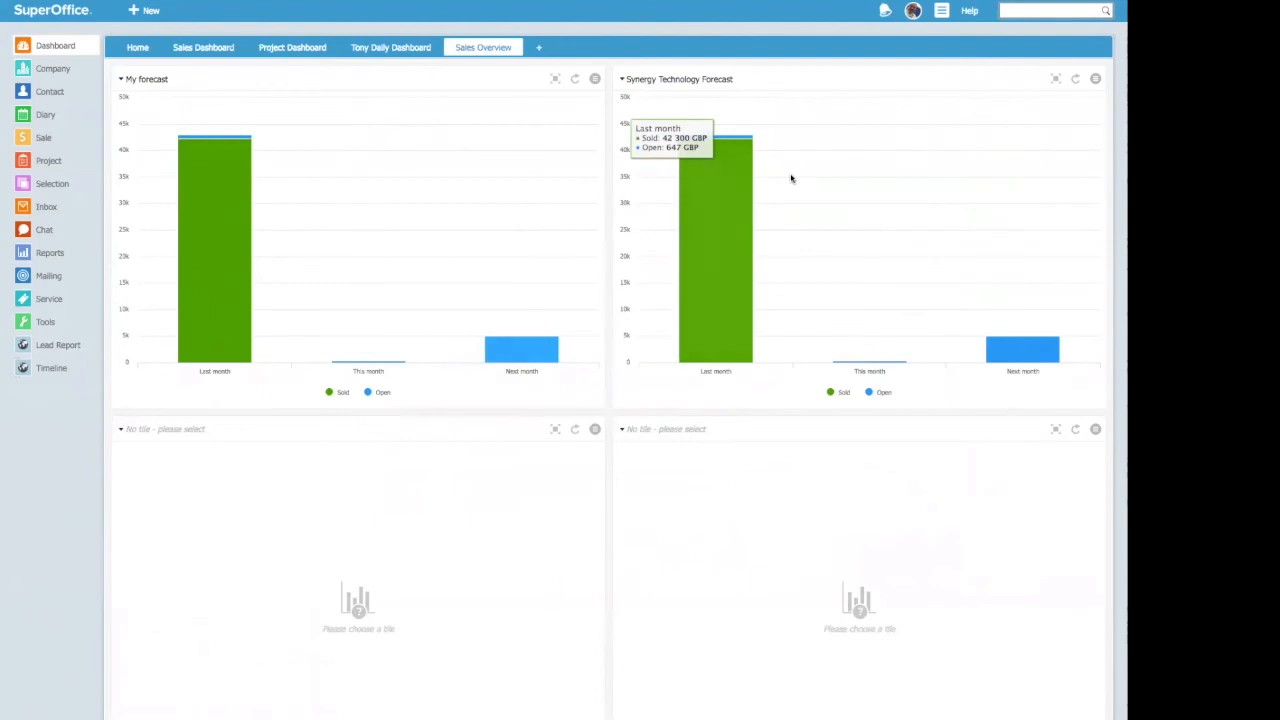
left_click(120, 432)
mouse_move(480, 497)
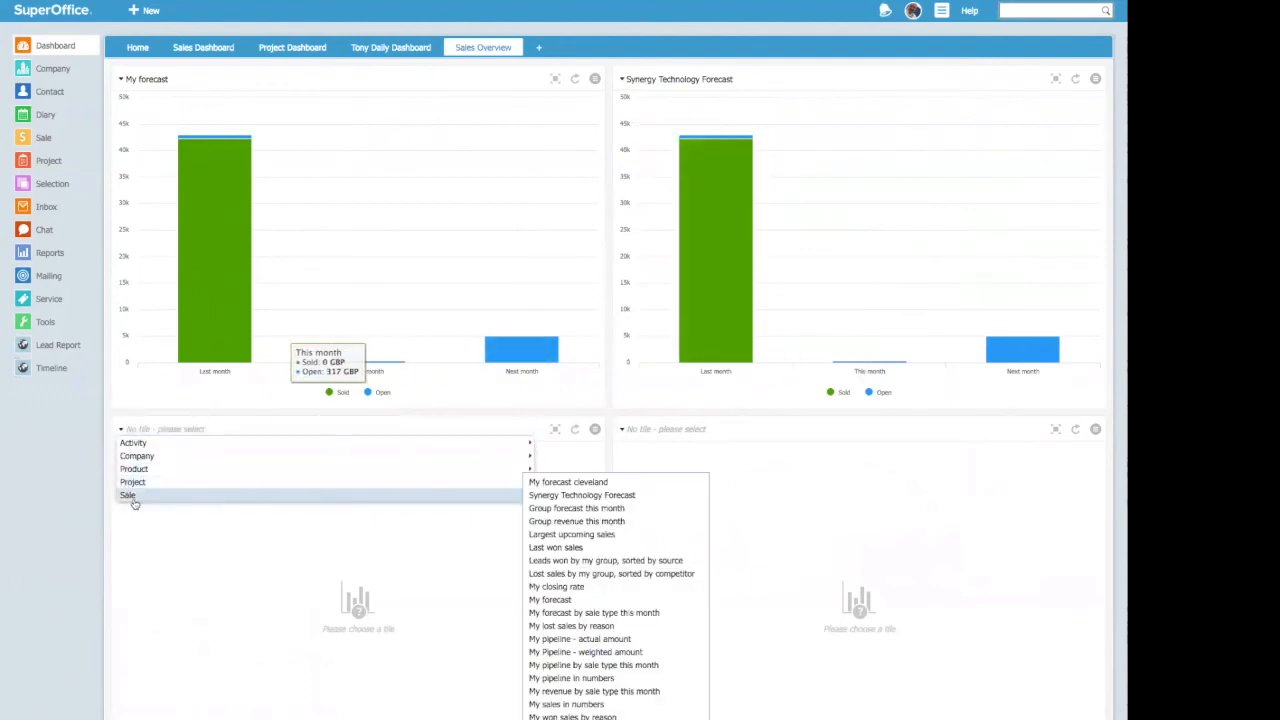
left_click(578, 535)
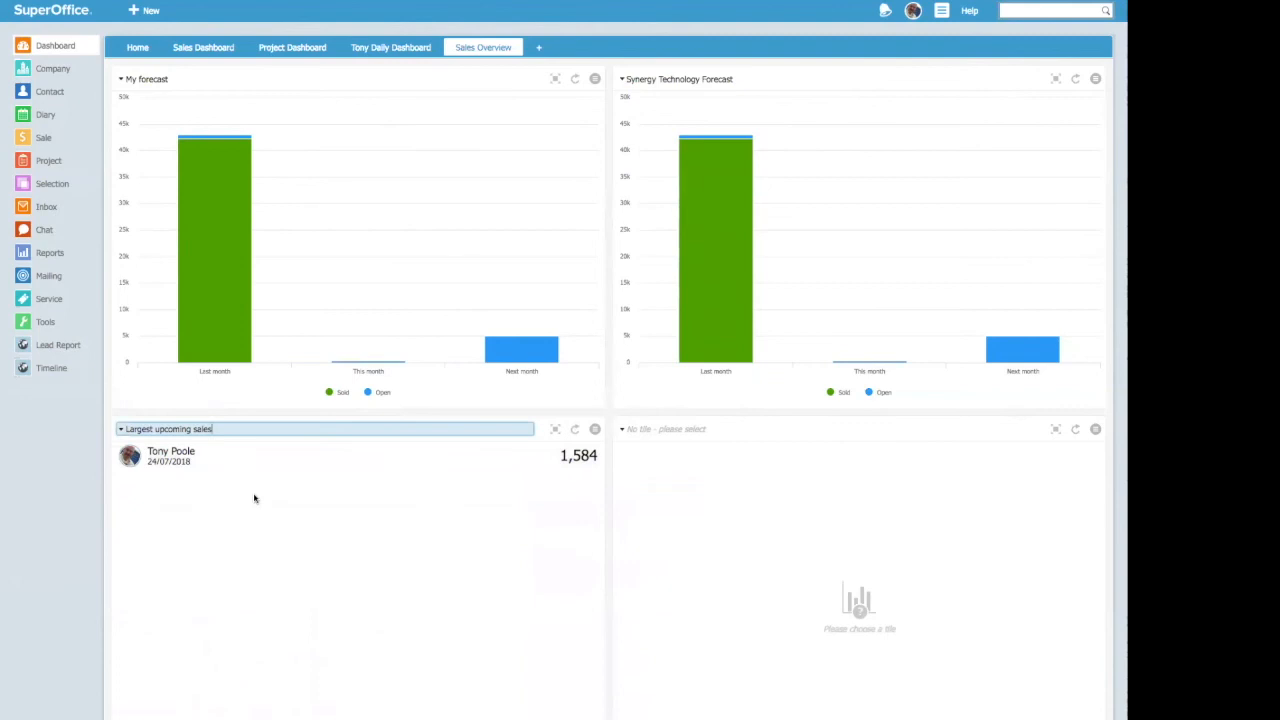
Step: Choose the sale tile "Top sales reps this month" for the last empty tile of the dashboard
left_click(622, 430)
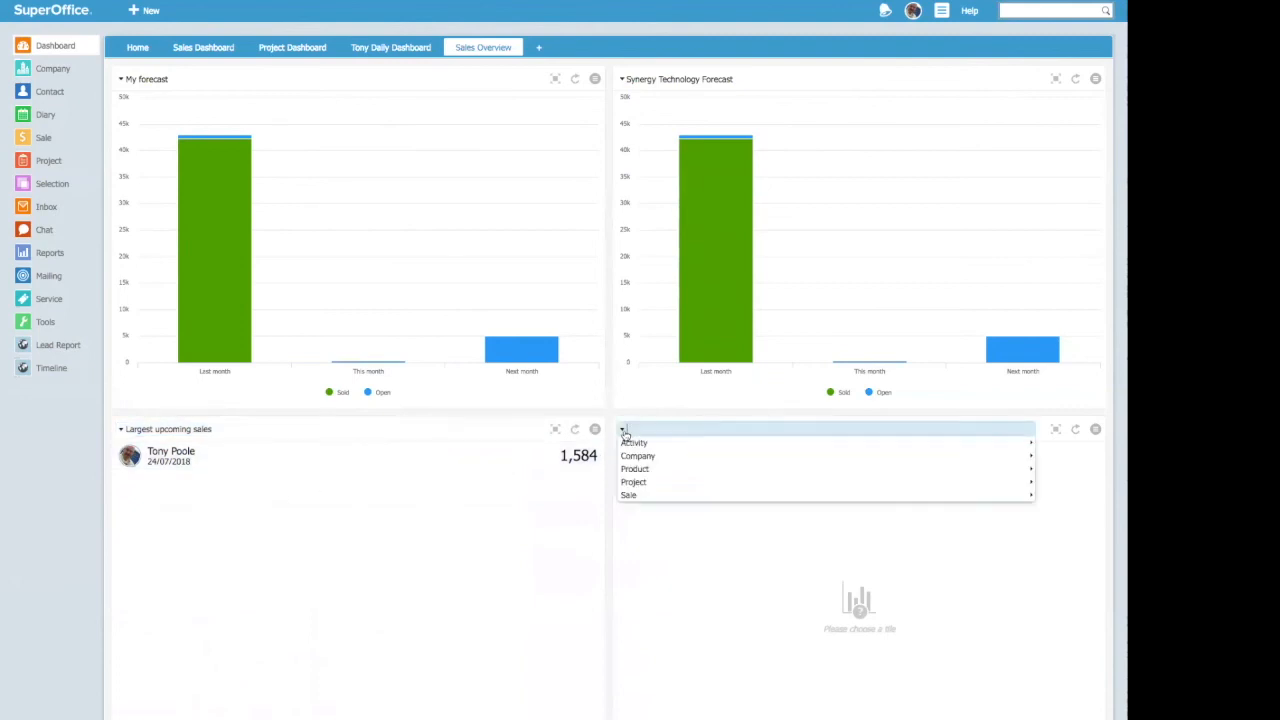
left_click(661, 497)
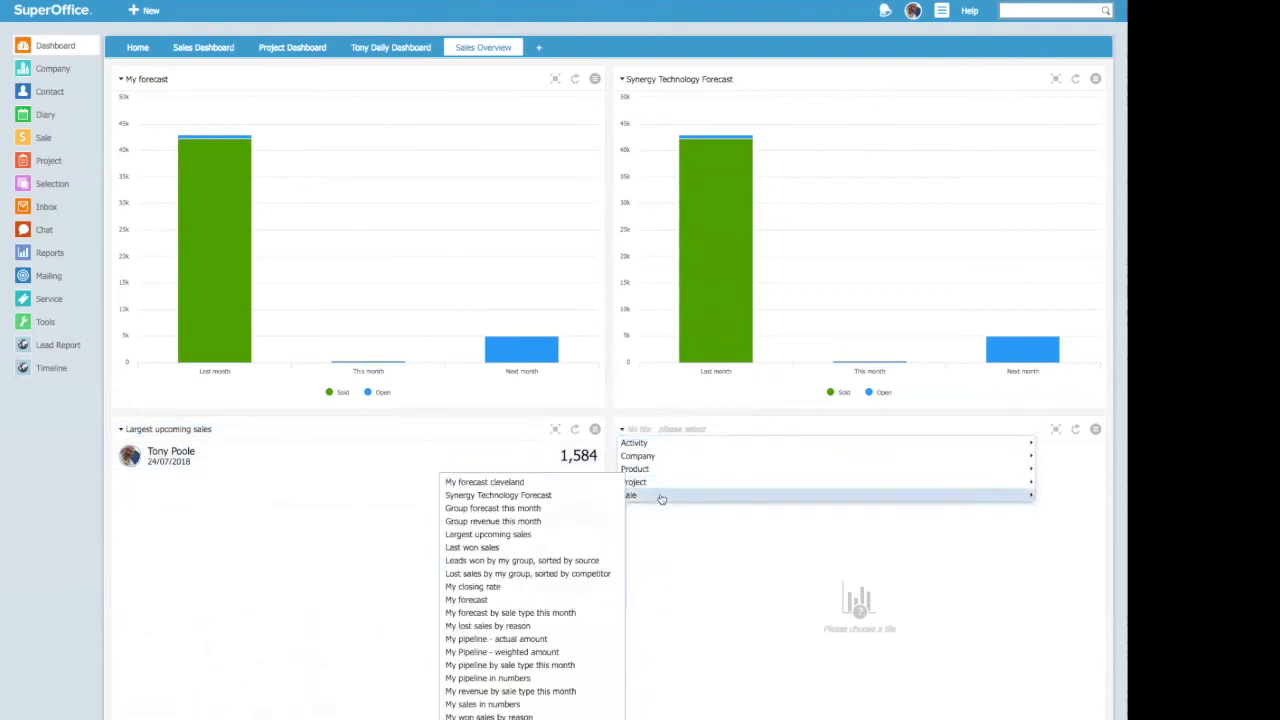
left_click(497, 718)
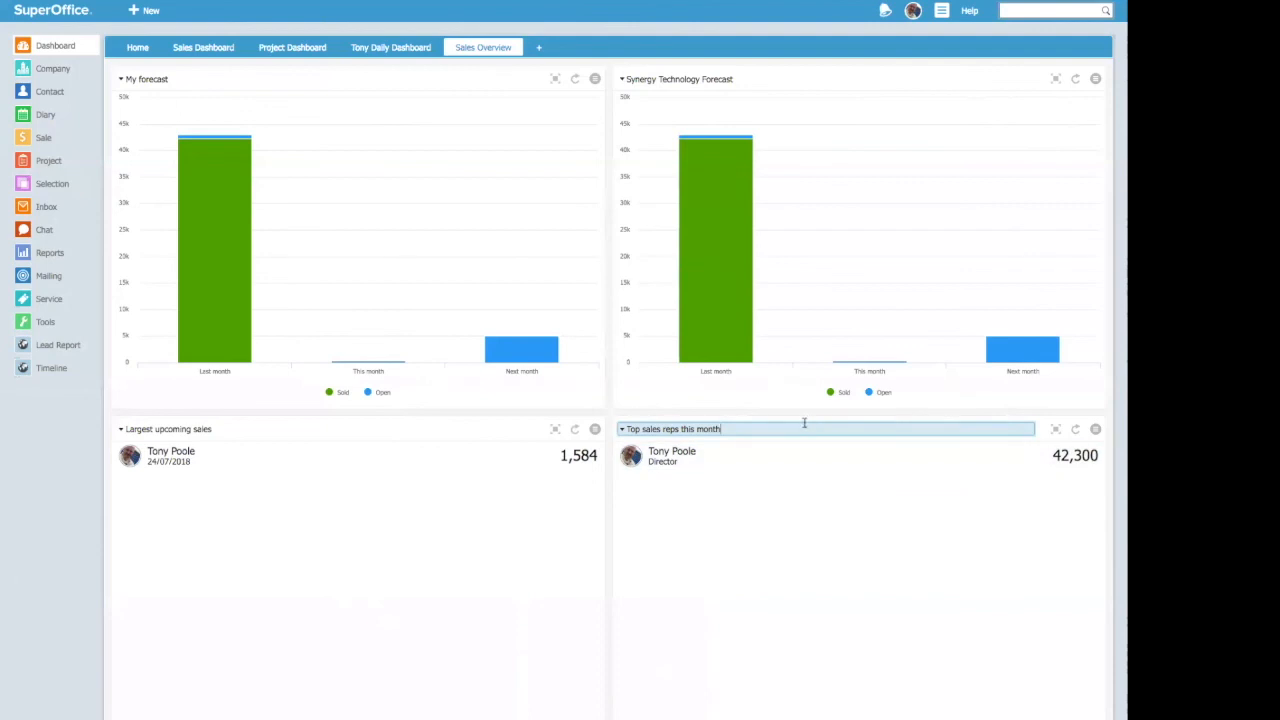
Step: List last month's sales from the Synergy Technology Forecast chart, view the sale "Metro Therm Test Quote 1", and return to the dashboard
mouse_move(731, 334)
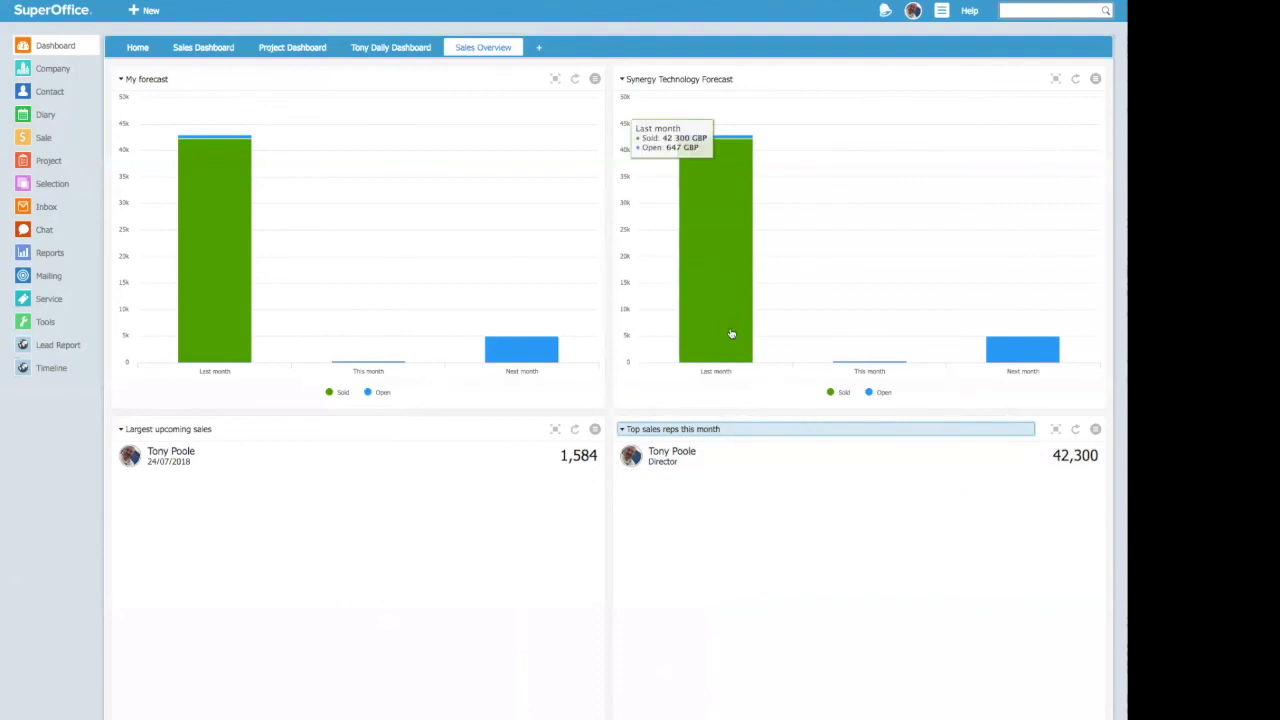
left_click(706, 224)
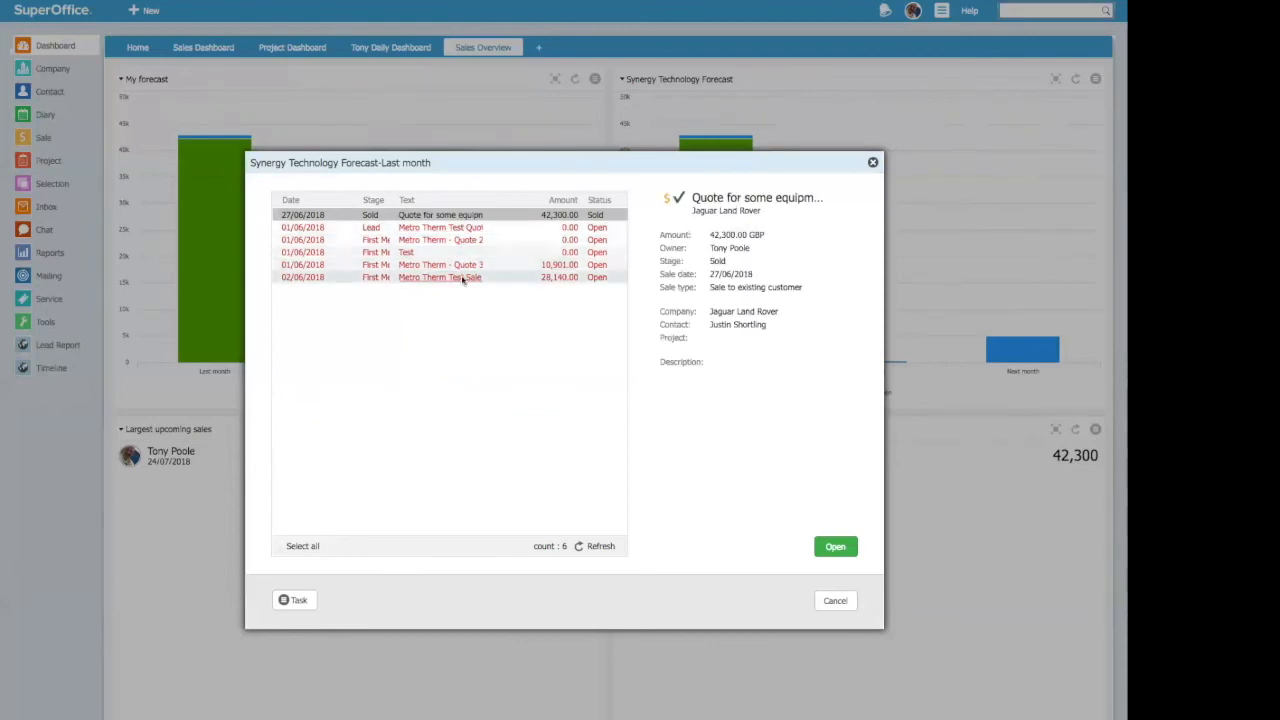
left_click(298, 602)
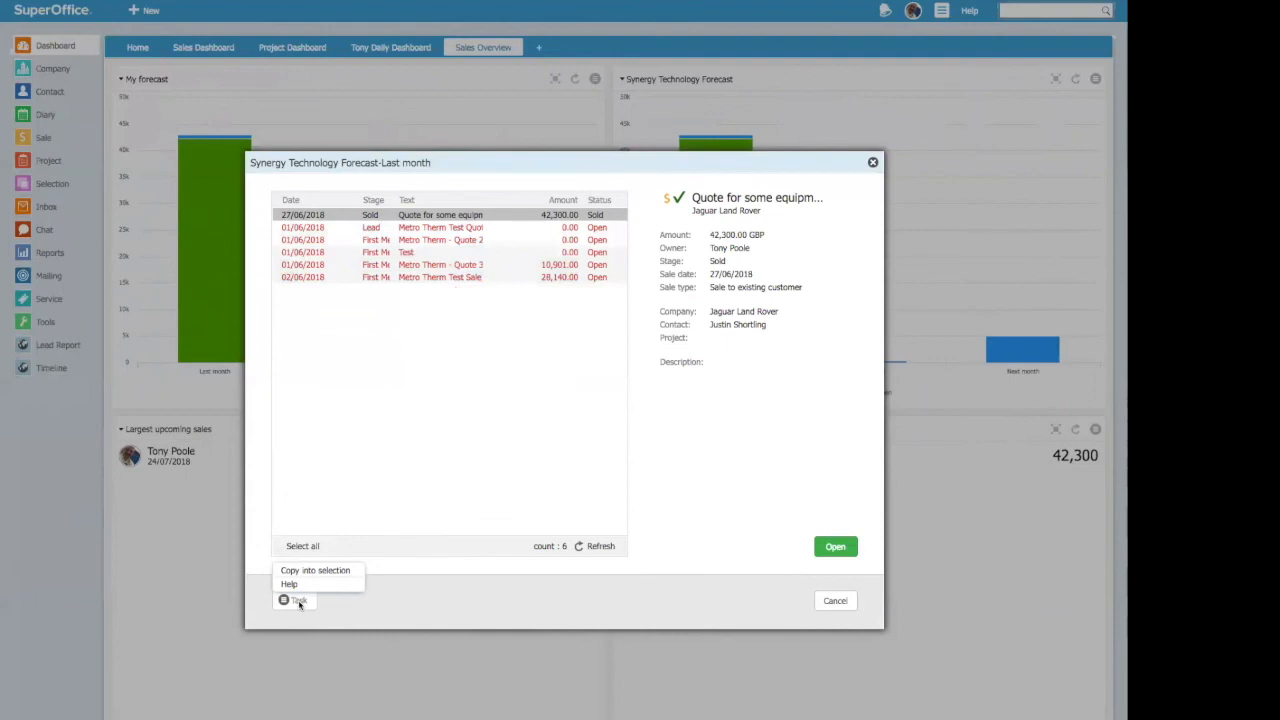
left_click(466, 503)
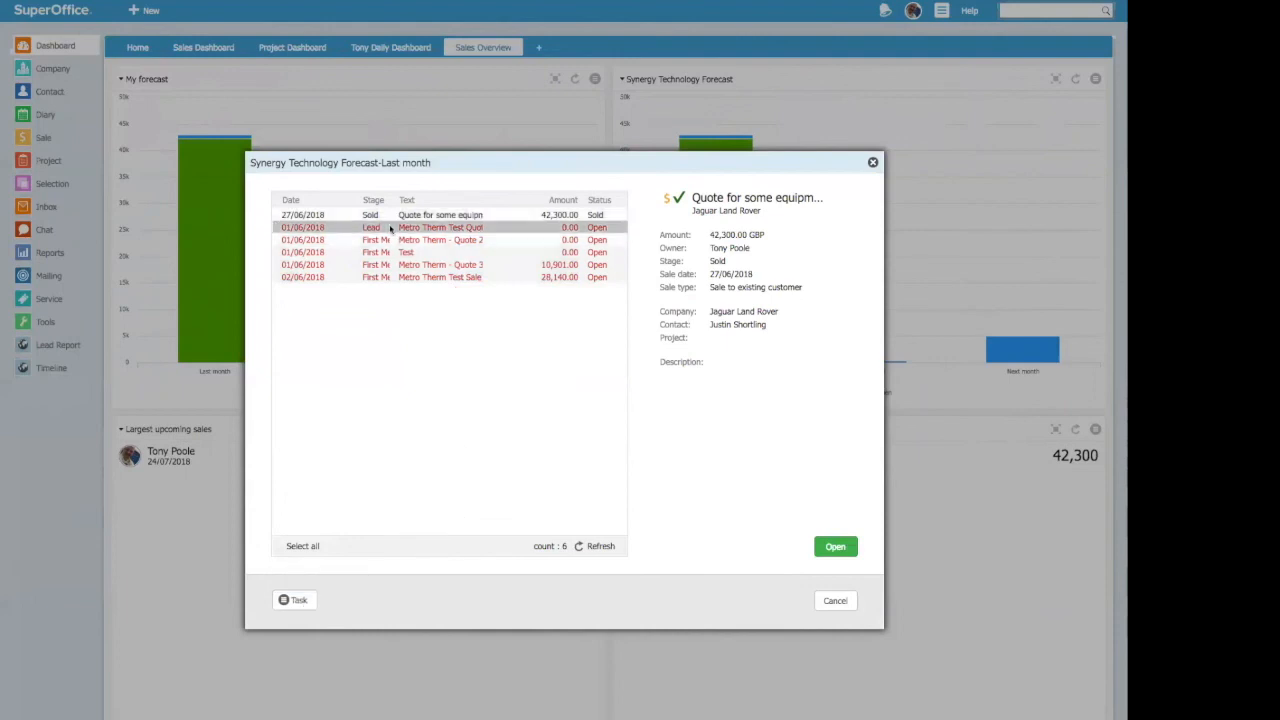
key("Escape")
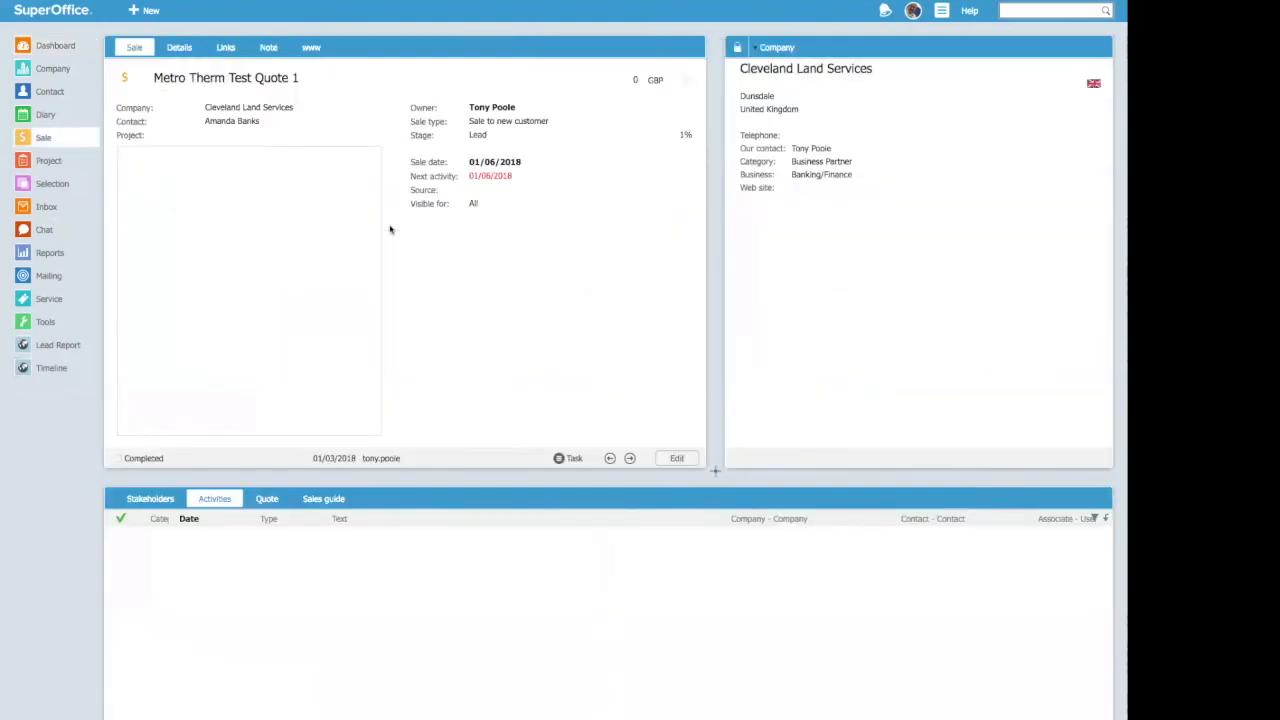
left_click(27, 49)
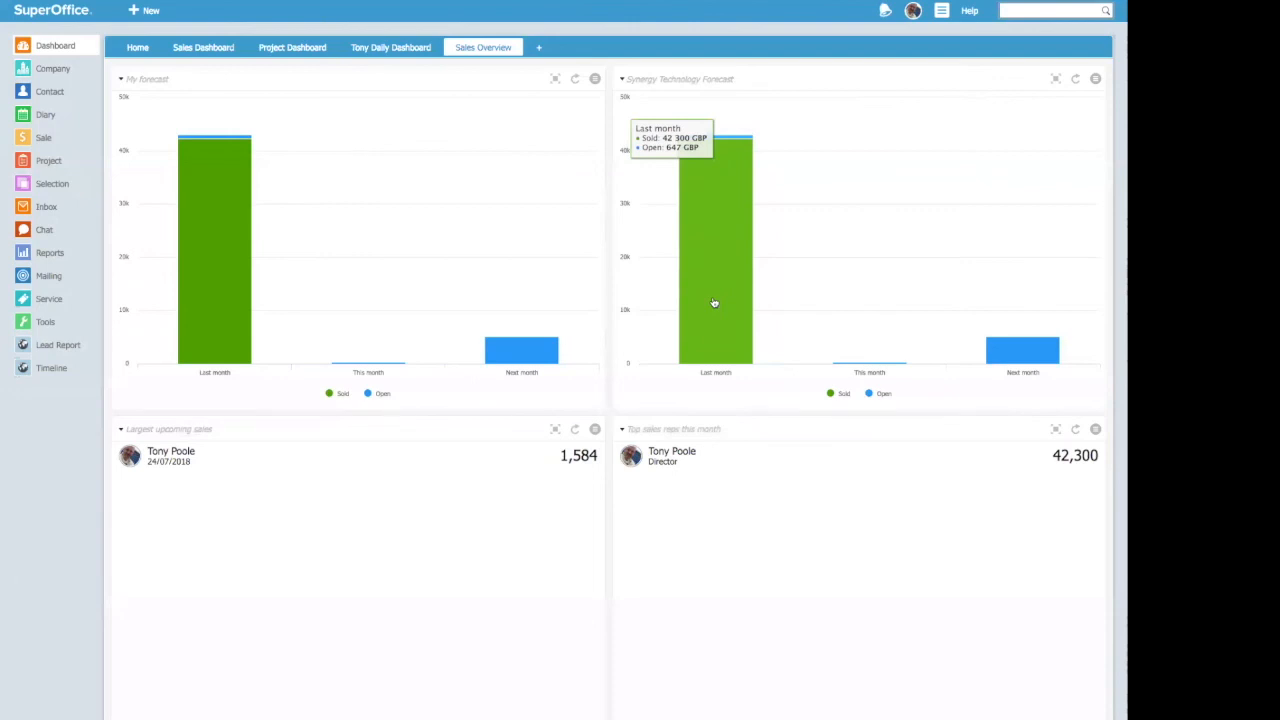
Step: List next month's sales from the Synergy Technology Forecast chart, inspect the "Test Sale of some Medi..." entry, and close the list
mouse_move(1028, 357)
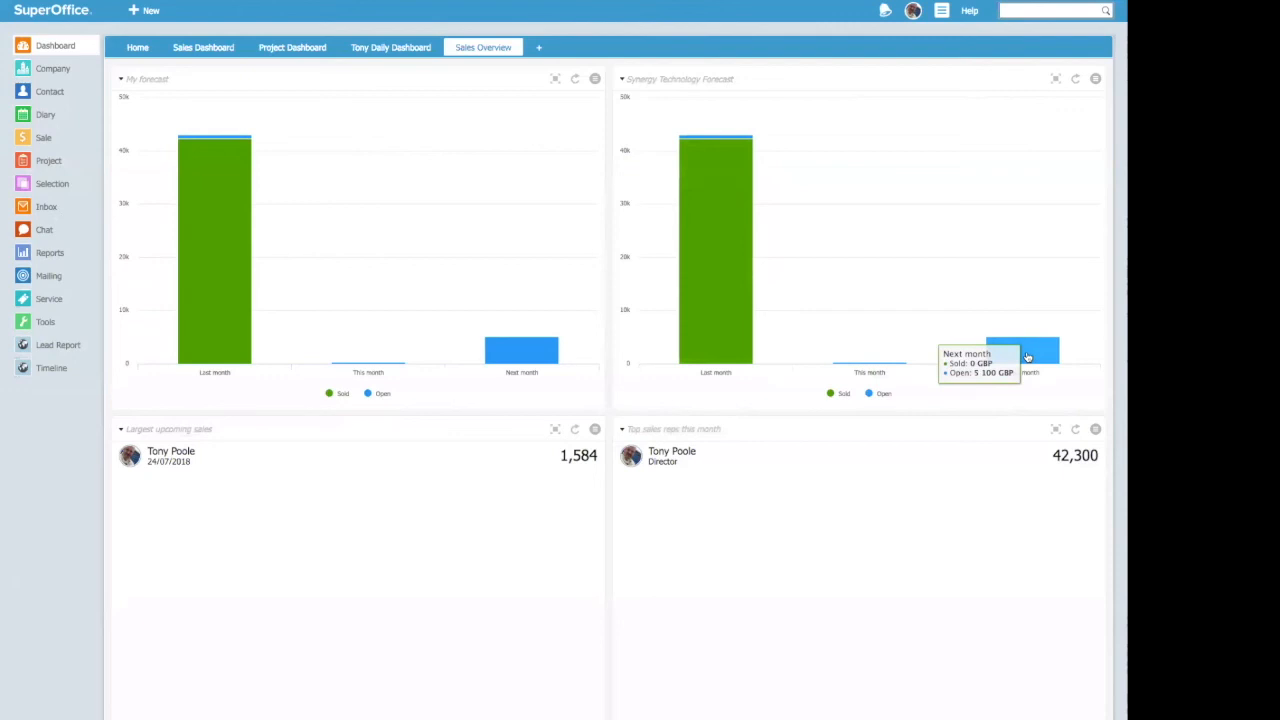
left_click(1028, 357)
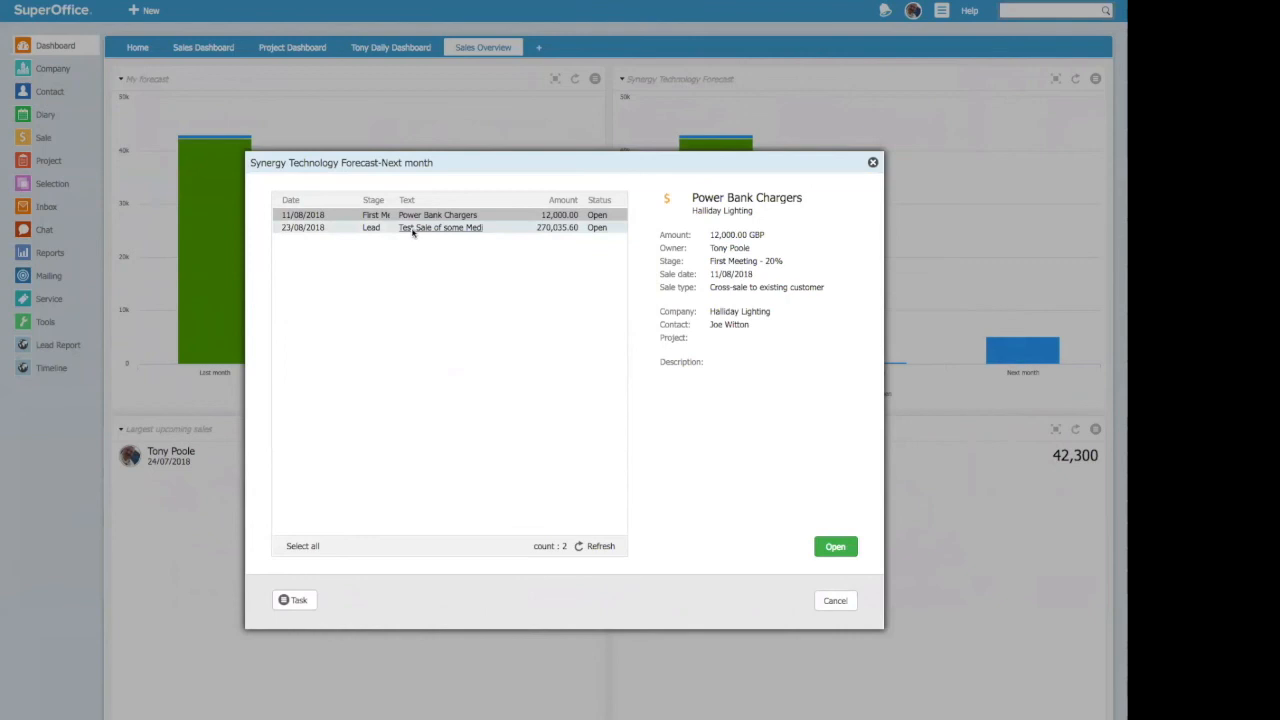
left_click(412, 228)
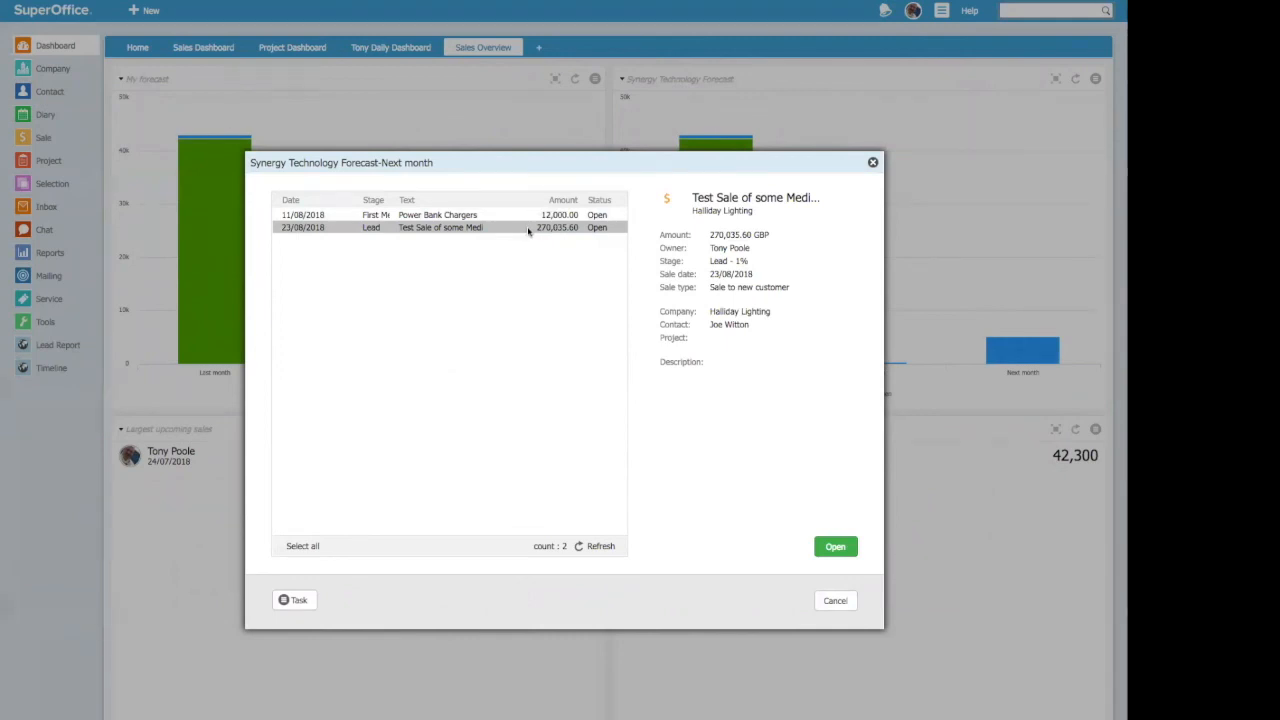
left_click(835, 600)
mouse_move(1040, 354)
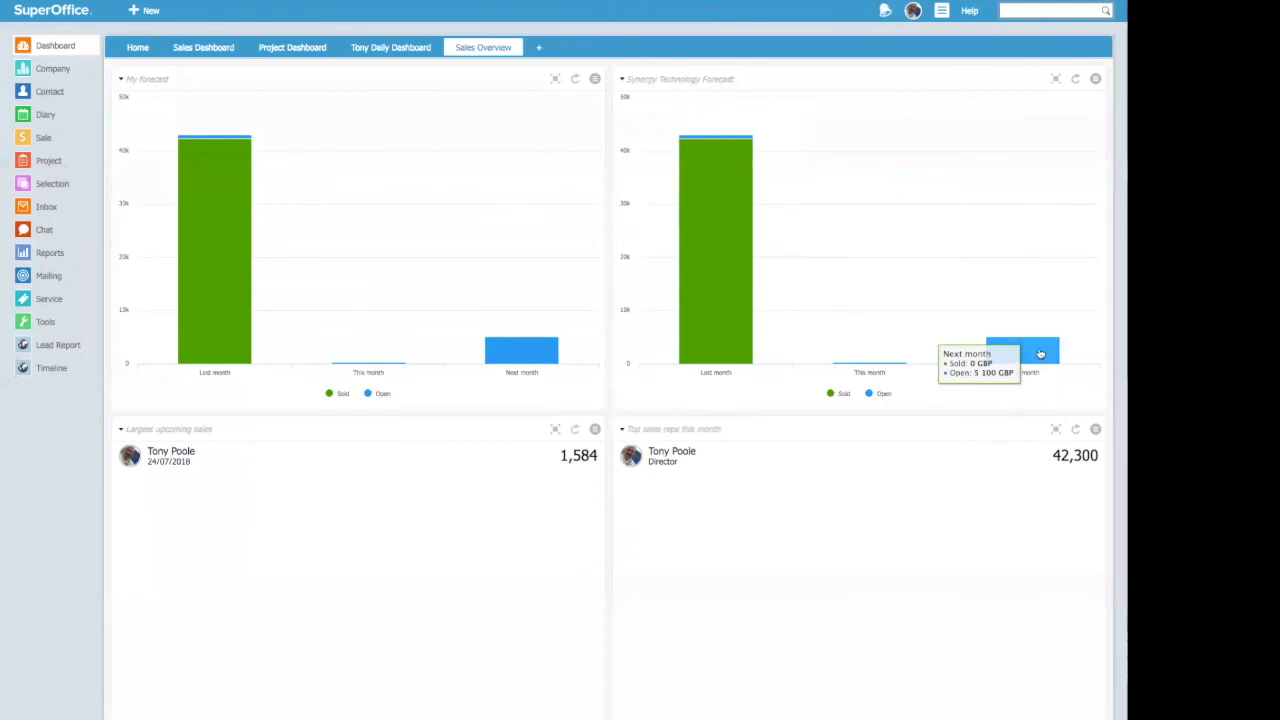